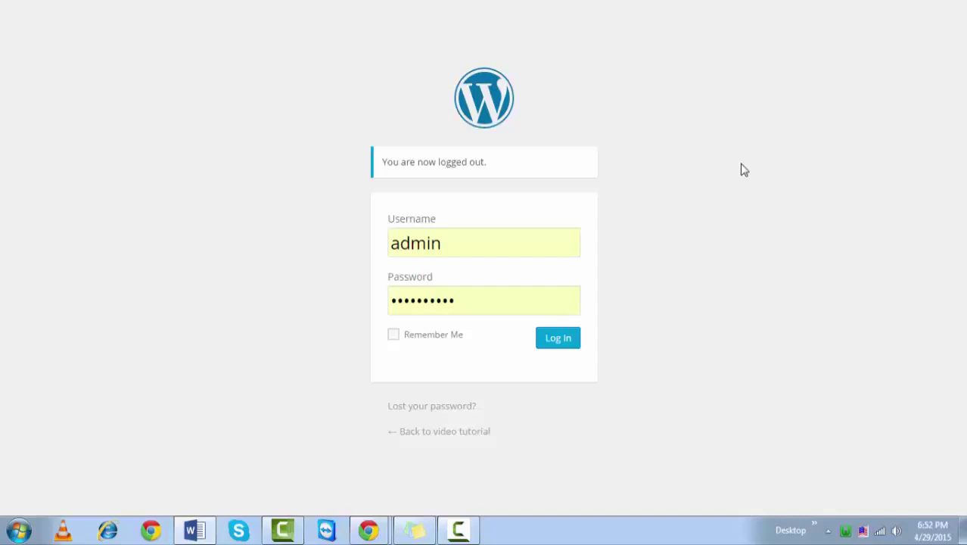
# Log in to the site's admin area and open the upload form for adding a new plugin.
pyautogui.click(558, 339)
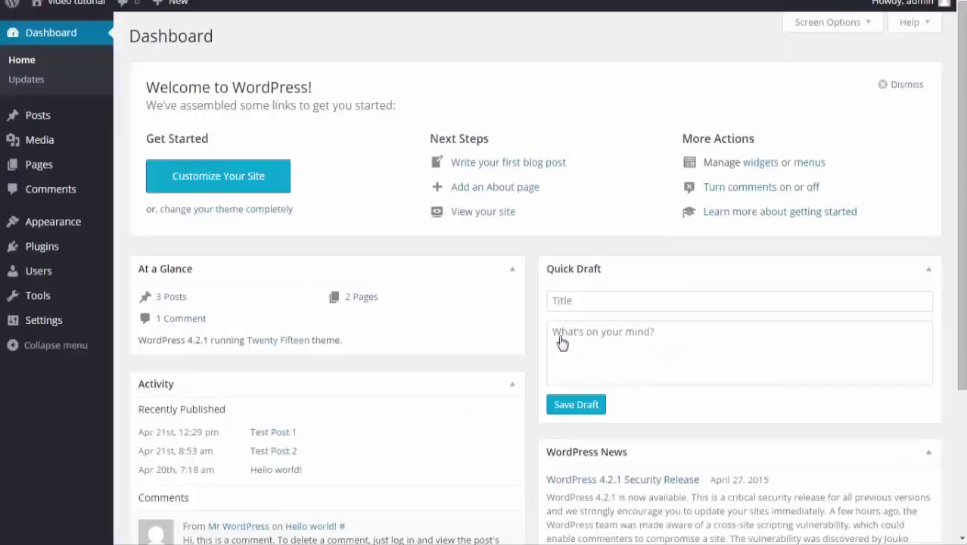
pyautogui.moveTo(29, 253)
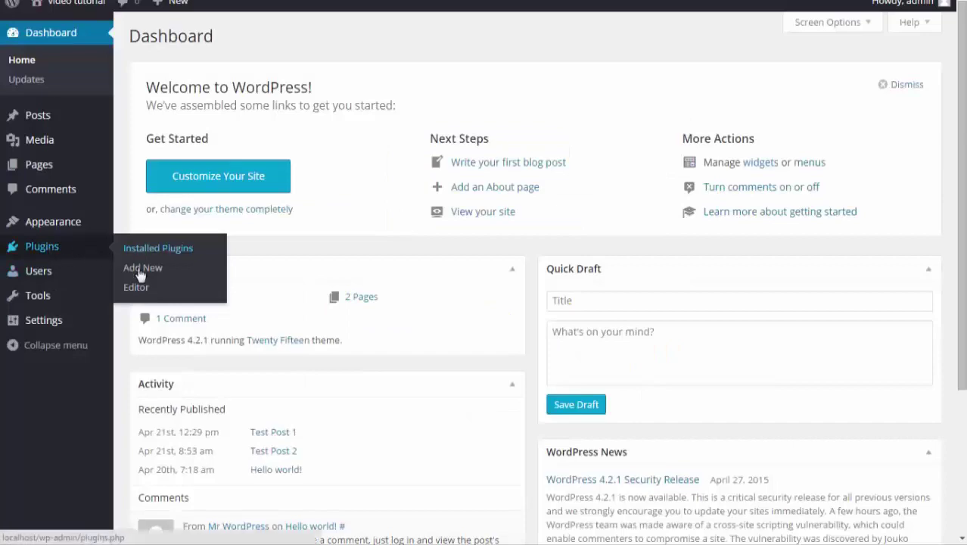
pyautogui.click(140, 271)
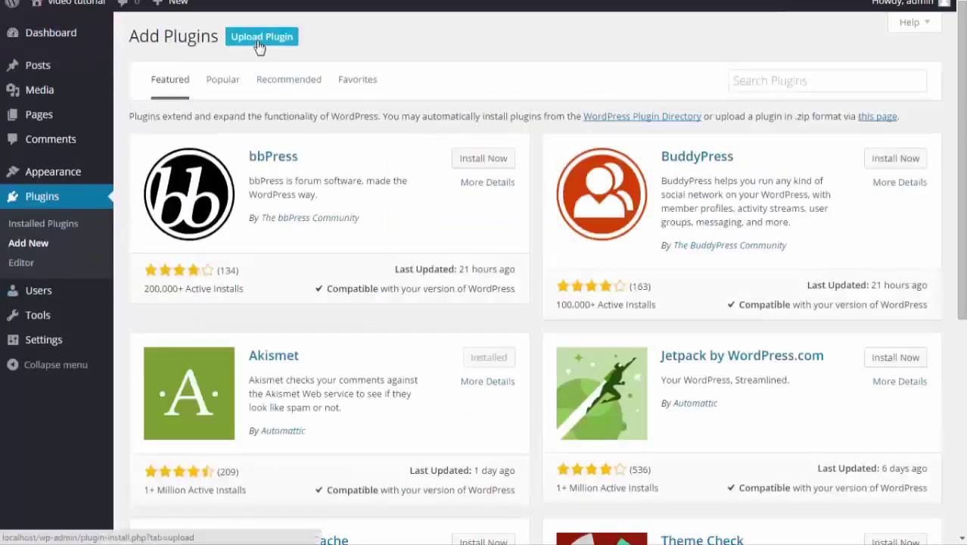
pyautogui.click(259, 46)
# Install the plugin from slider-wd.zip in the Downloads folder and activate it.
pyautogui.click(431, 162)
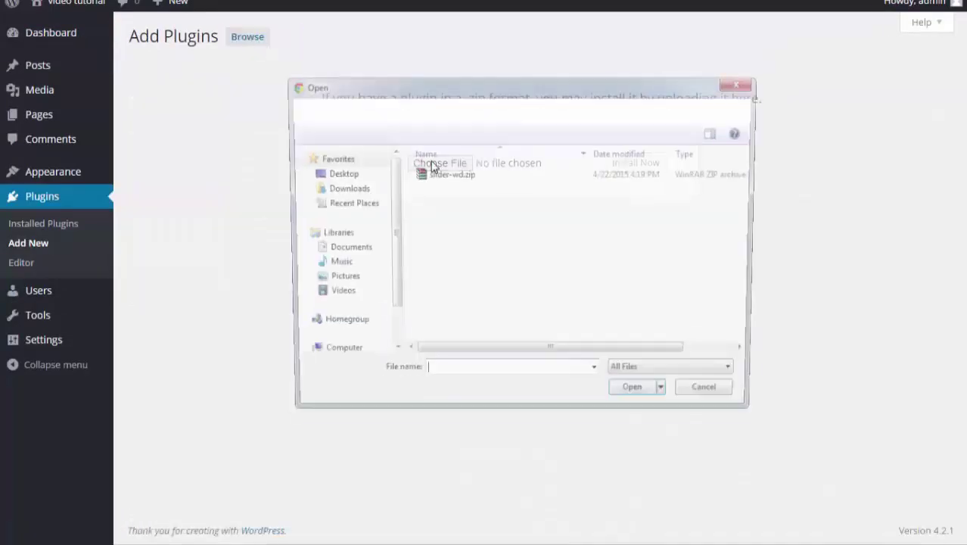
pyautogui.click(428, 178)
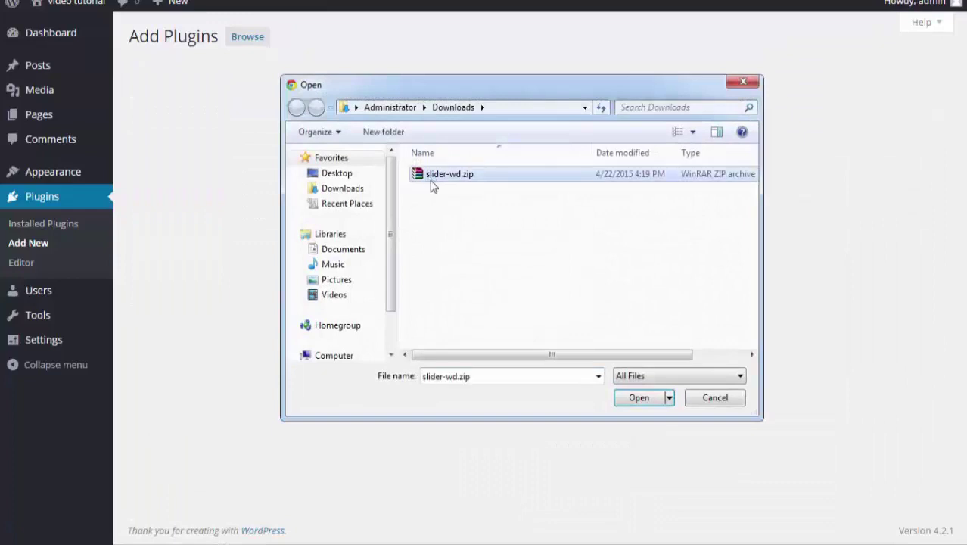
pyautogui.click(636, 398)
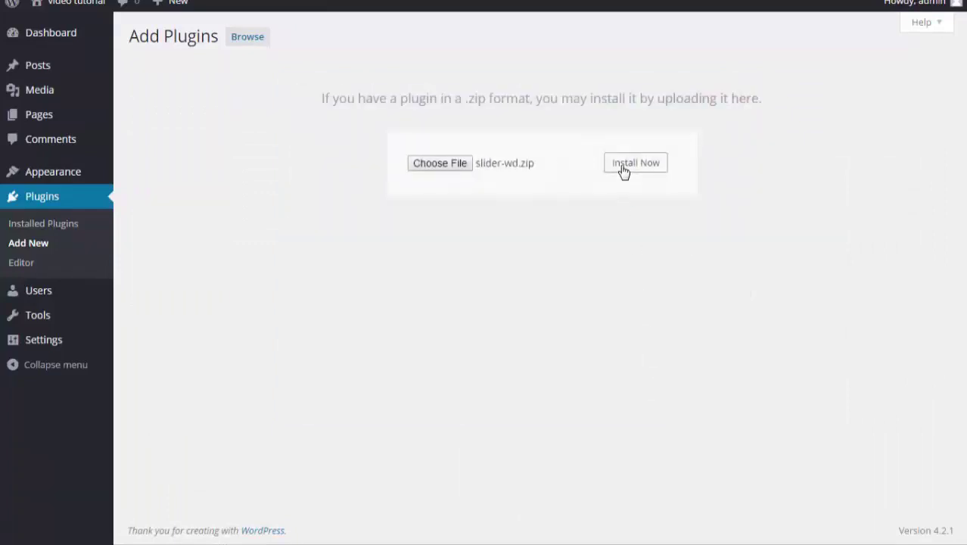
pyautogui.click(623, 167)
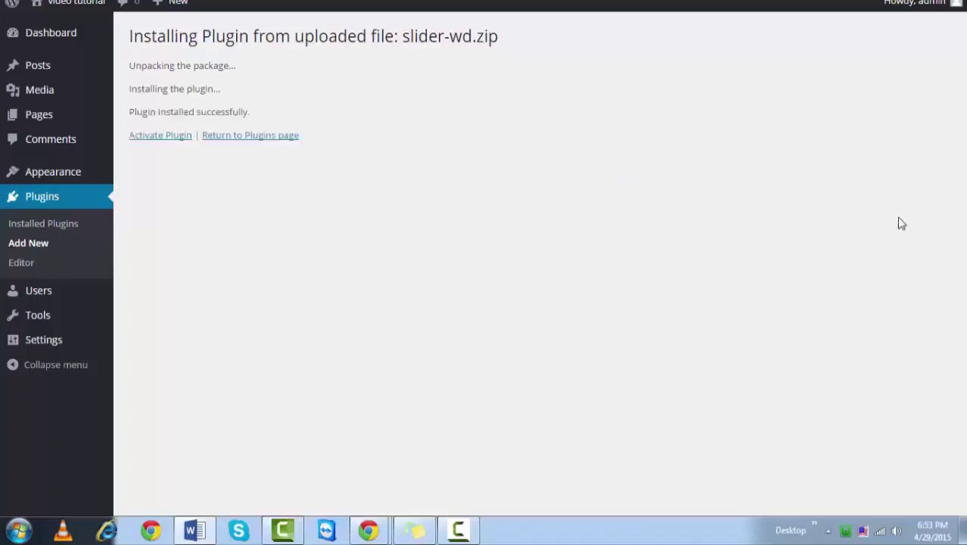
pyautogui.click(151, 140)
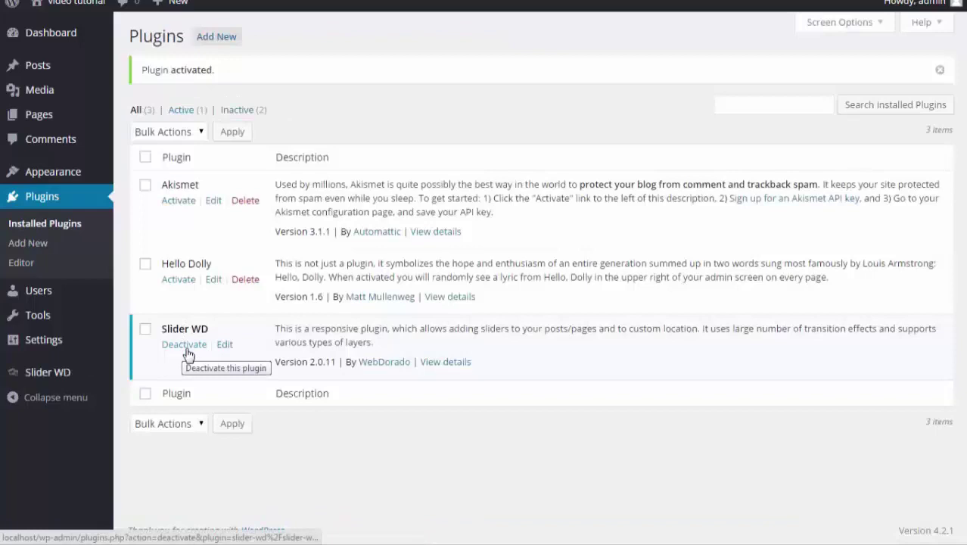
# Create a new slider in Slider WD named "Test Slider WD" and save it.
pyautogui.moveTo(19, 380)
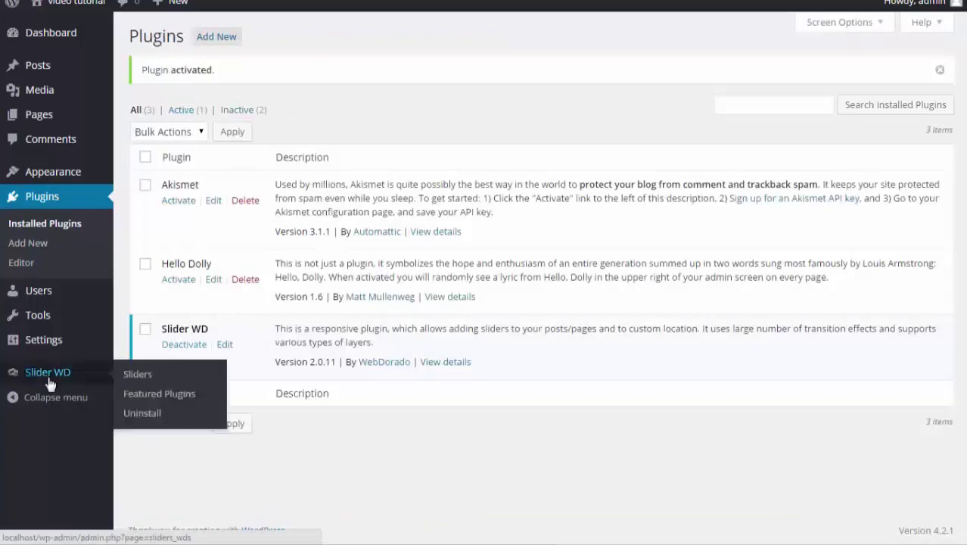
pyautogui.click(138, 375)
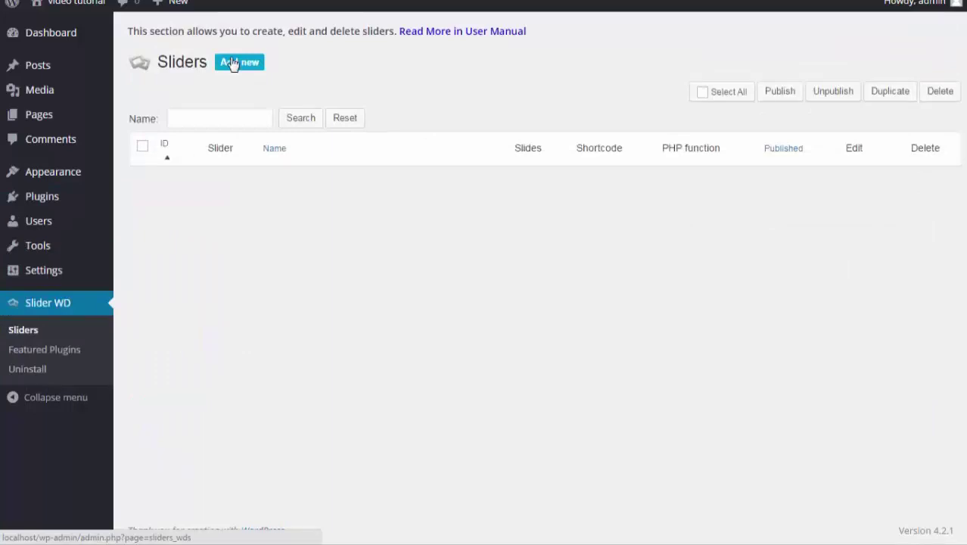
pyautogui.click(234, 63)
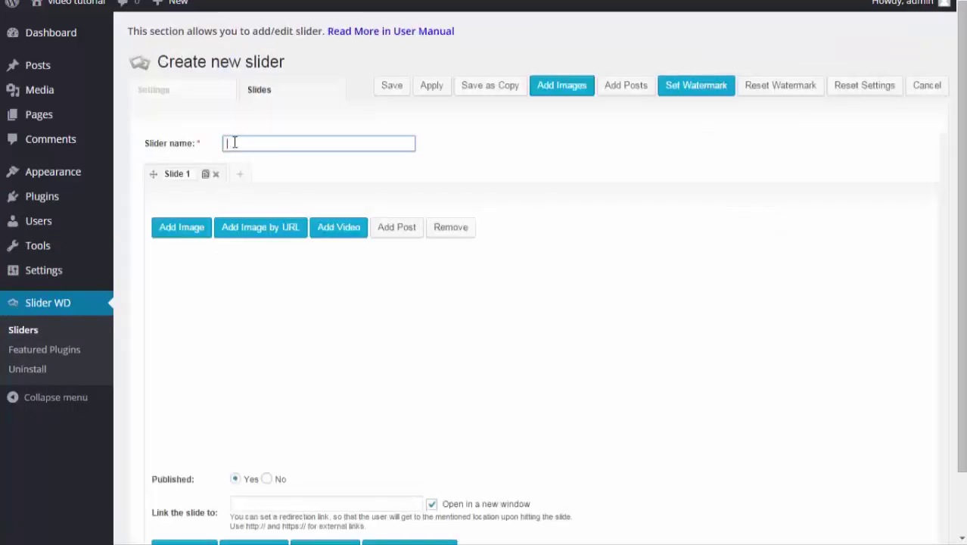
pyautogui.click(235, 142)
pyautogui.click(253, 166)
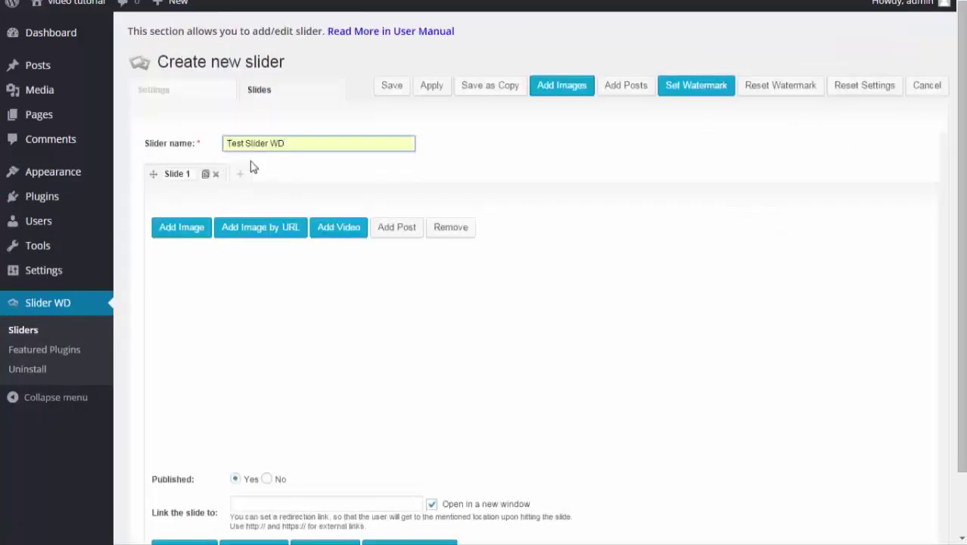
pyautogui.click(392, 86)
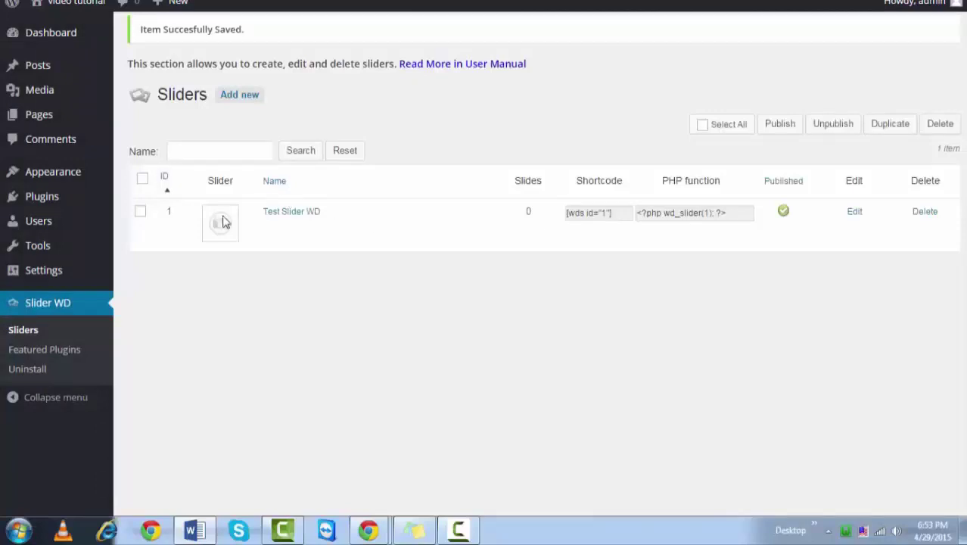
# Open Test Slider WD for editing and bring up the file upload form for adding images.
pyautogui.click(140, 212)
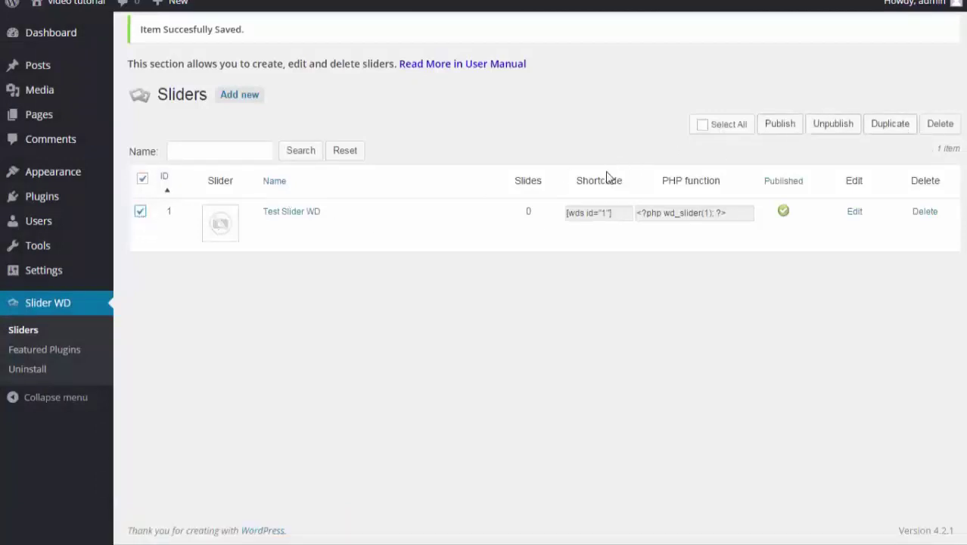
pyautogui.click(298, 217)
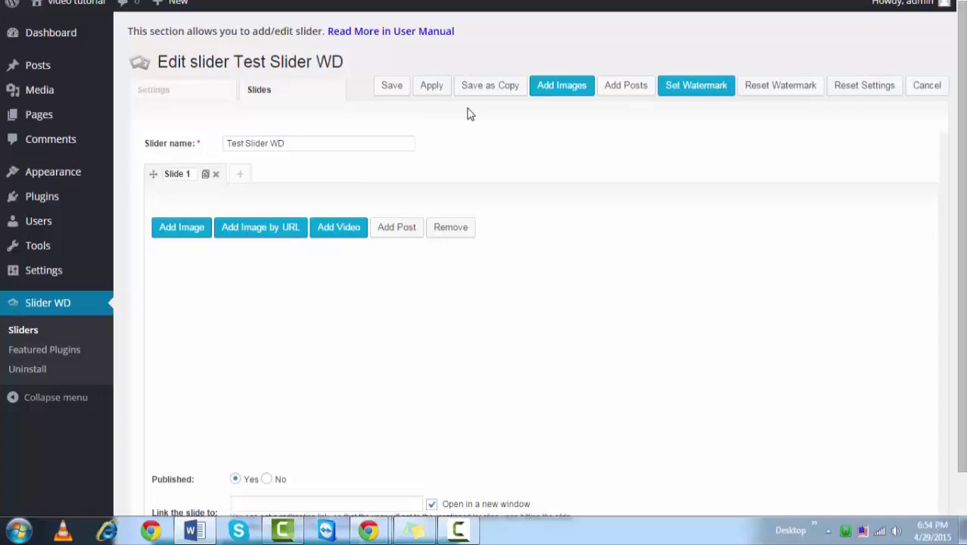
pyautogui.click(548, 91)
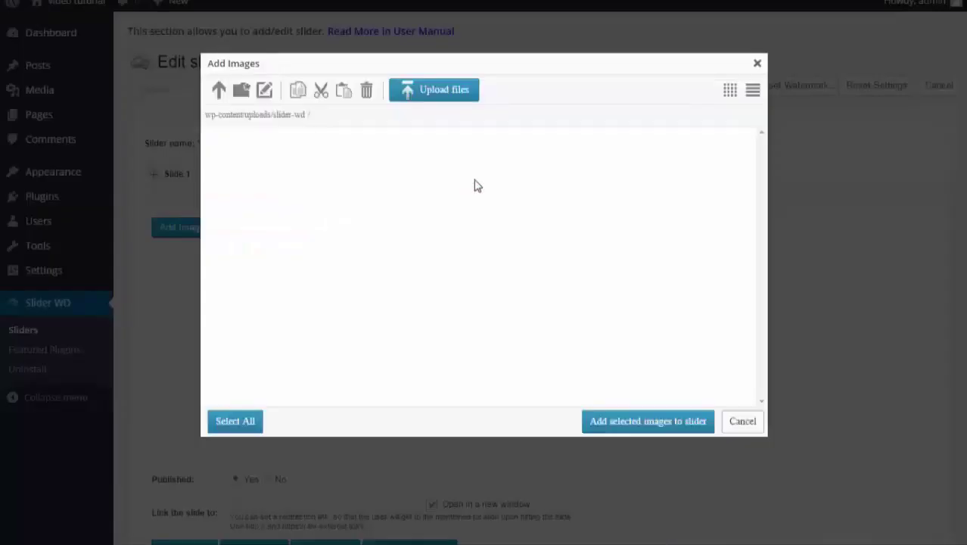
pyautogui.click(458, 101)
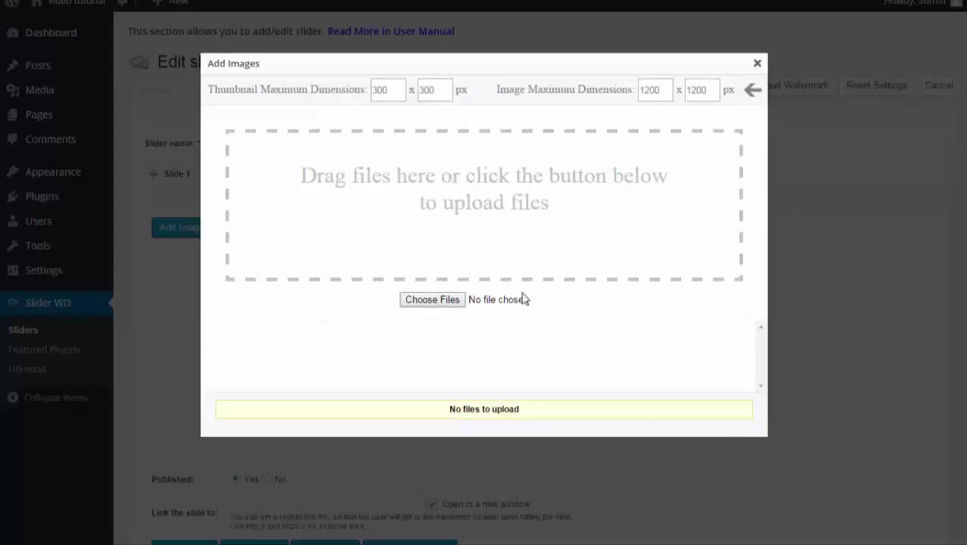
pyautogui.click(394, 92)
# Upload zv0.jpg, zv01.jpg and zv1.jpg from the Architecture folder in the Pictures library.
pyautogui.click(413, 307)
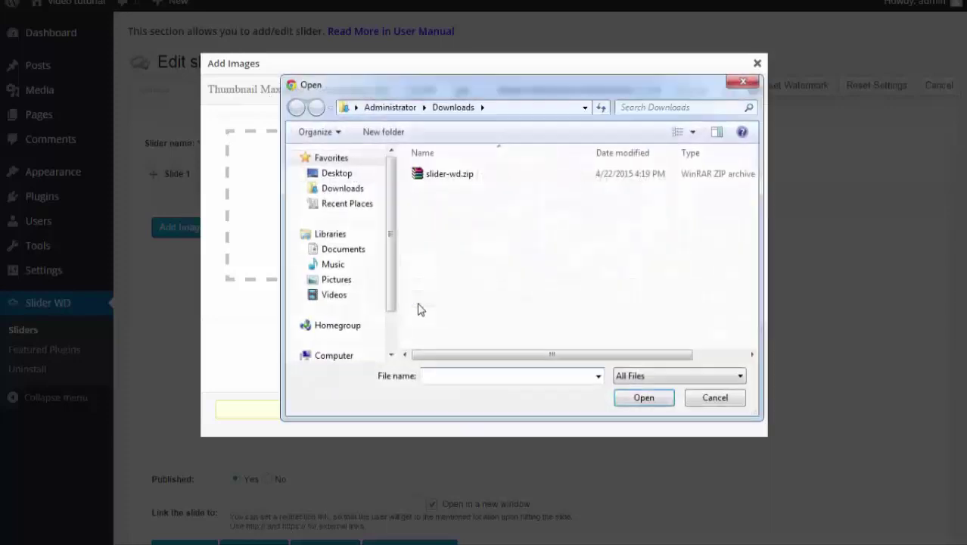
pyautogui.click(339, 281)
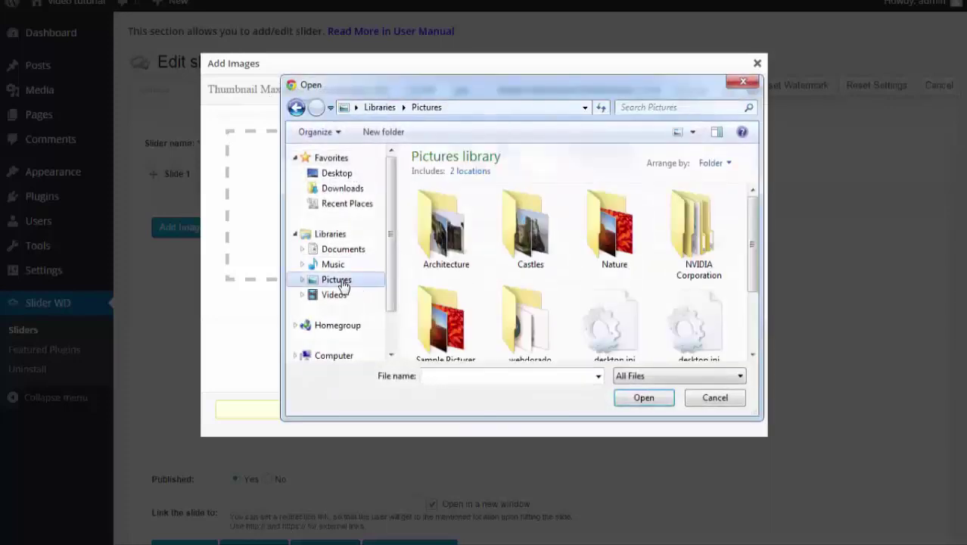
pyautogui.doubleClick(448, 231)
pyautogui.click(447, 227)
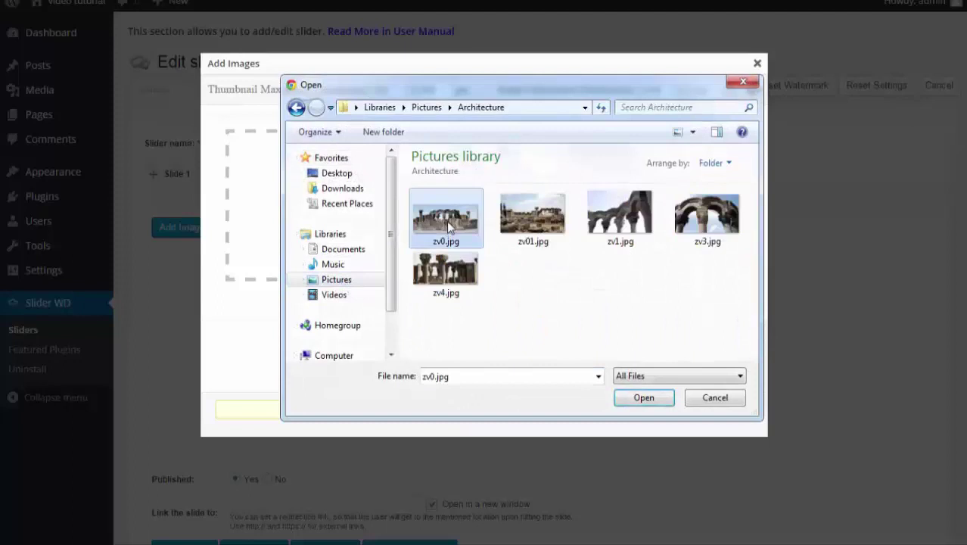
pyautogui.keyDown('ctrl'); pyautogui.click(525, 211); pyautogui.keyUp('ctrl')
pyautogui.keyDown('ctrl'); pyautogui.click(618, 215); pyautogui.keyUp('ctrl')
pyautogui.click(640, 398)
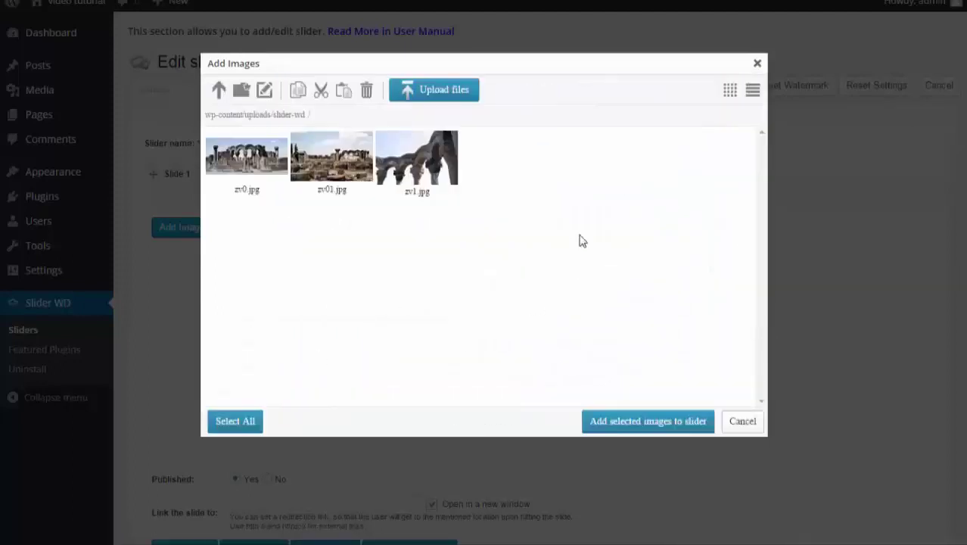
# Add all the uploaded images to the slider as slides and save the slider.
pyautogui.hotkey('ctrl', 'a')
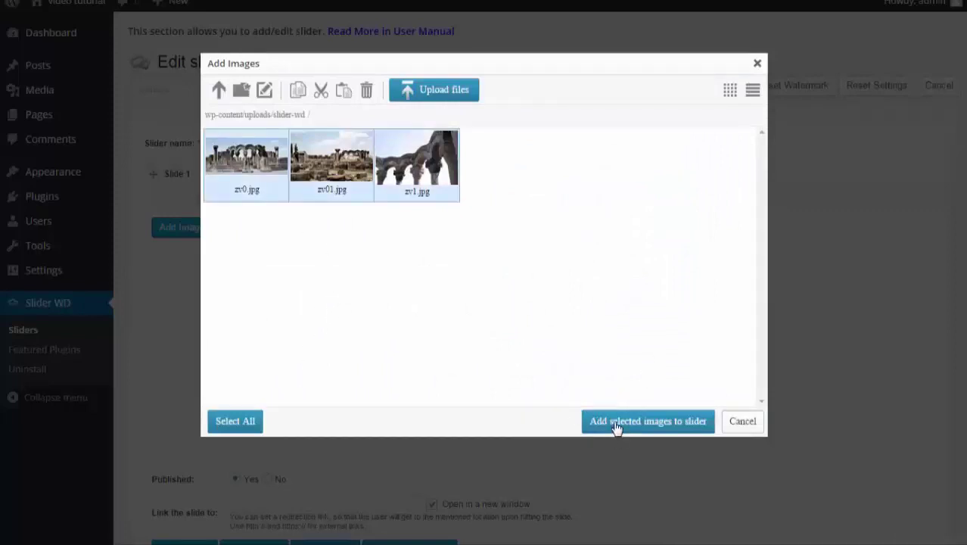
pyautogui.click(616, 422)
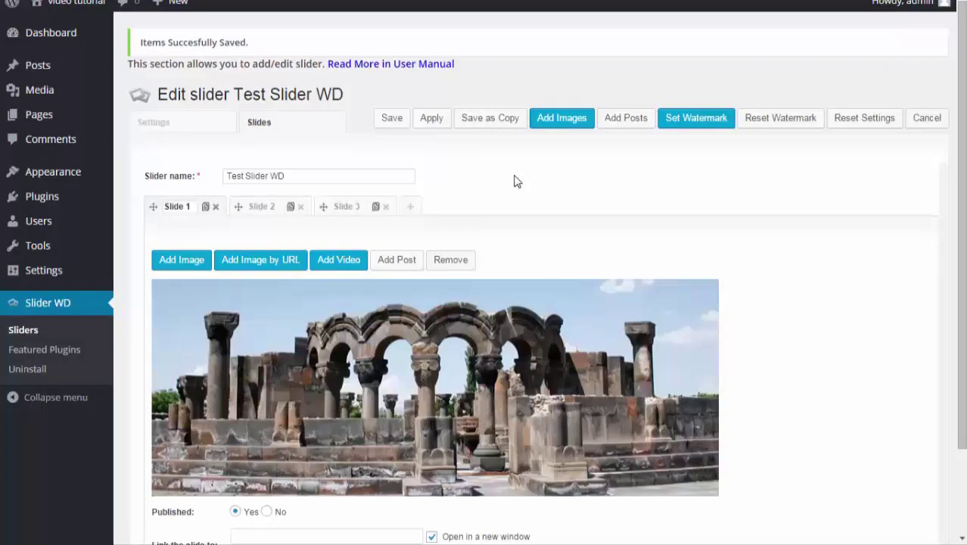
pyautogui.click(391, 120)
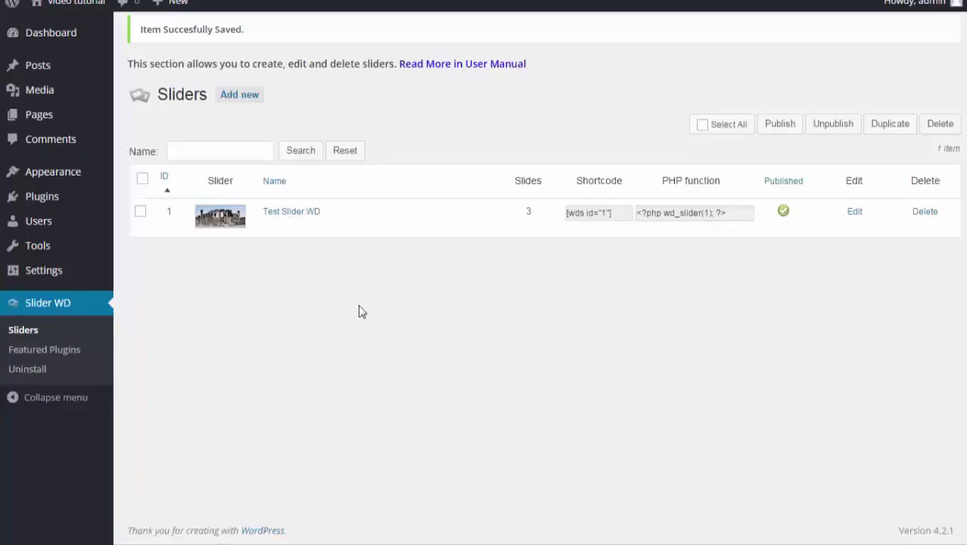
# Reopen Test Slider WD for editing, apply it, and open its watermark settings.
pyautogui.click(285, 212)
pyautogui.click(429, 85)
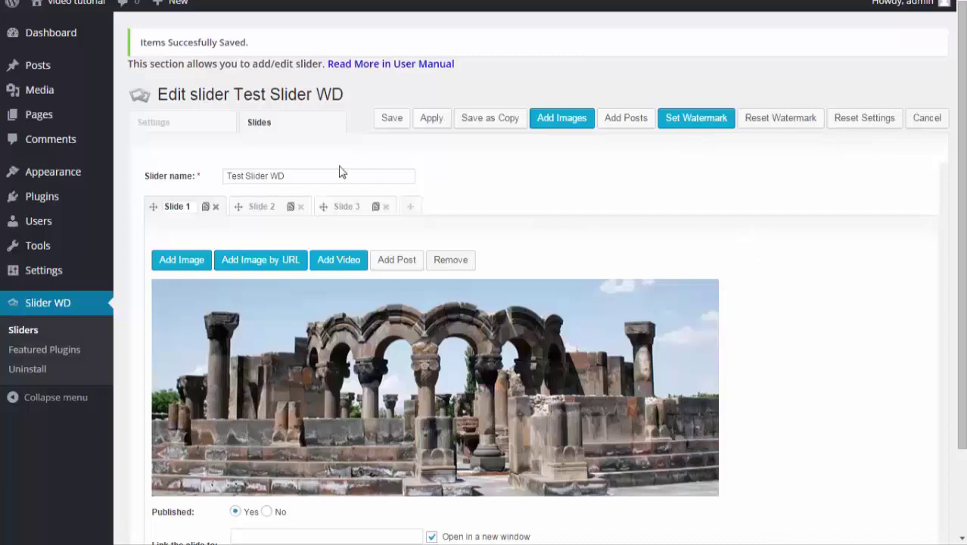
pyautogui.click(188, 125)
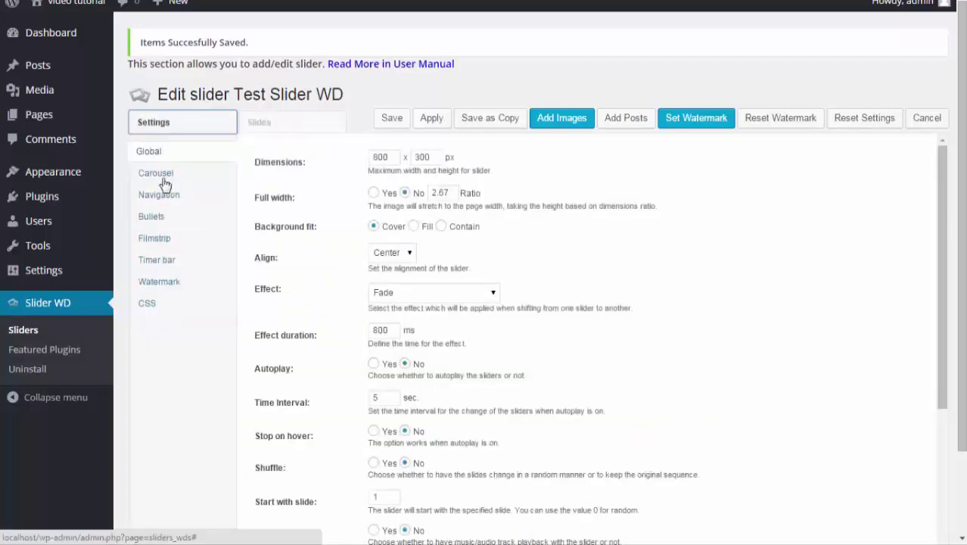
pyautogui.click(161, 289)
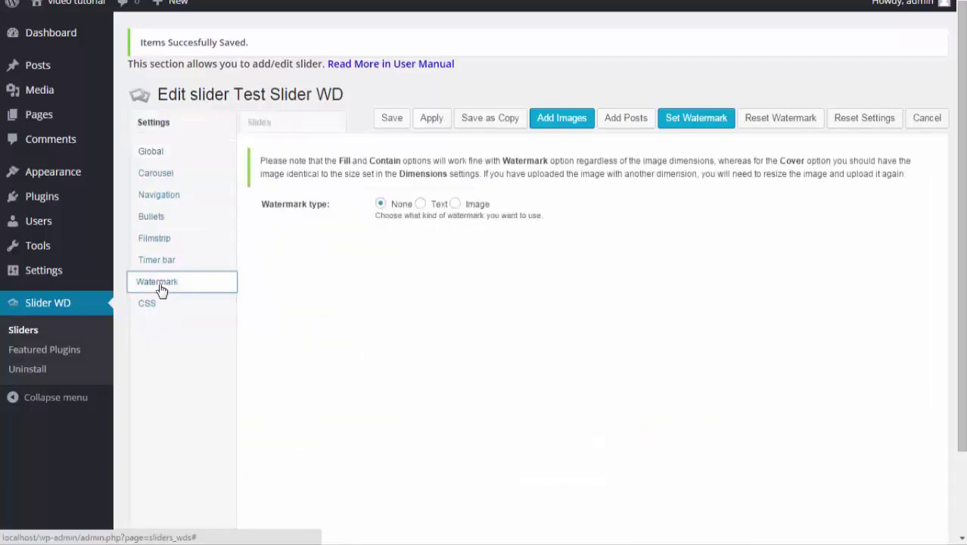
# Set the watermark type to Text and place the watermark in the bottom-right corner of the slides.
pyautogui.click(420, 204)
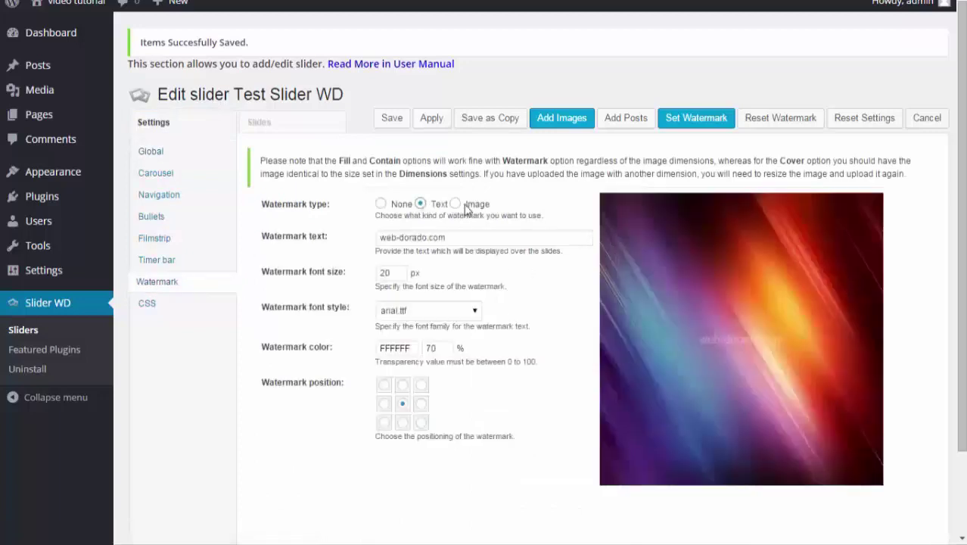
pyautogui.moveTo(377, 237); pyautogui.dragTo(455, 238)
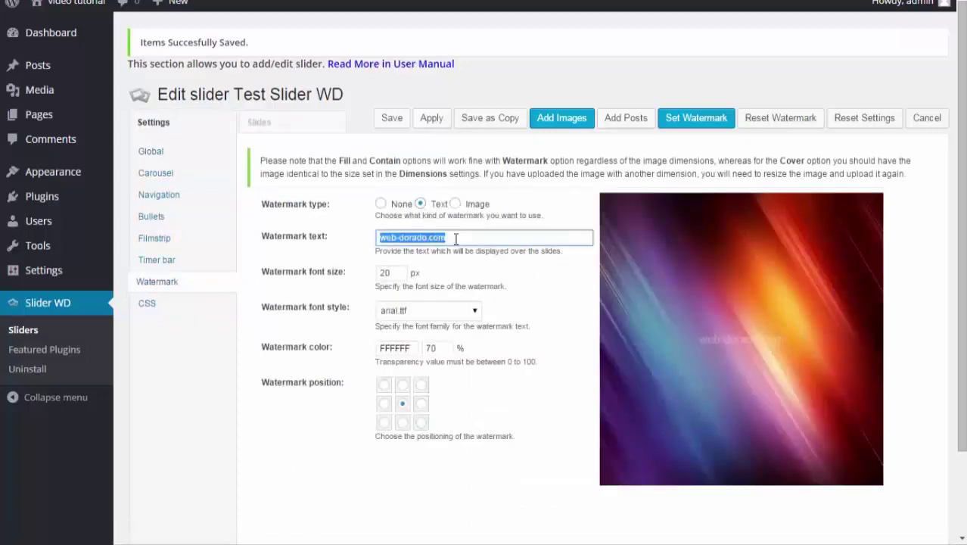
pyautogui.moveTo(399, 273); pyautogui.dragTo(378, 274)
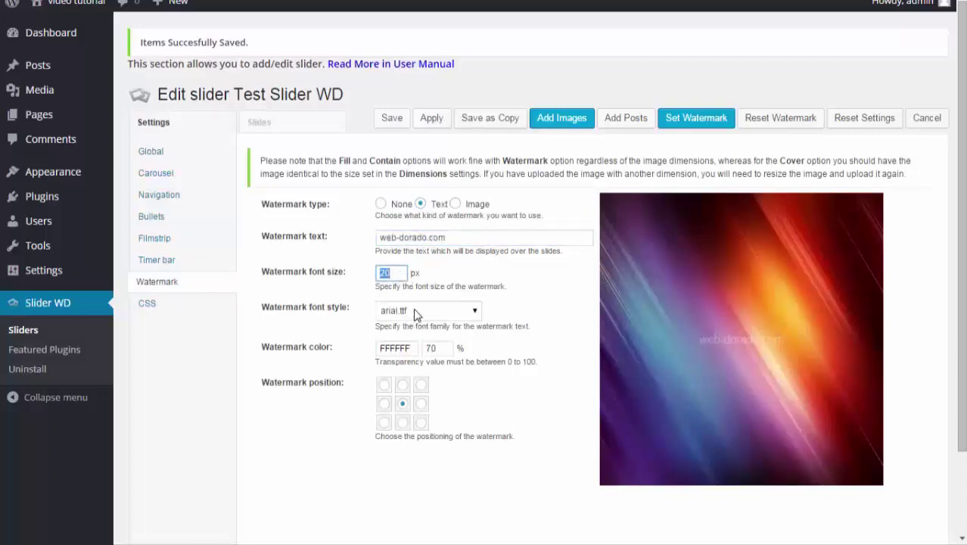
pyautogui.click(421, 424)
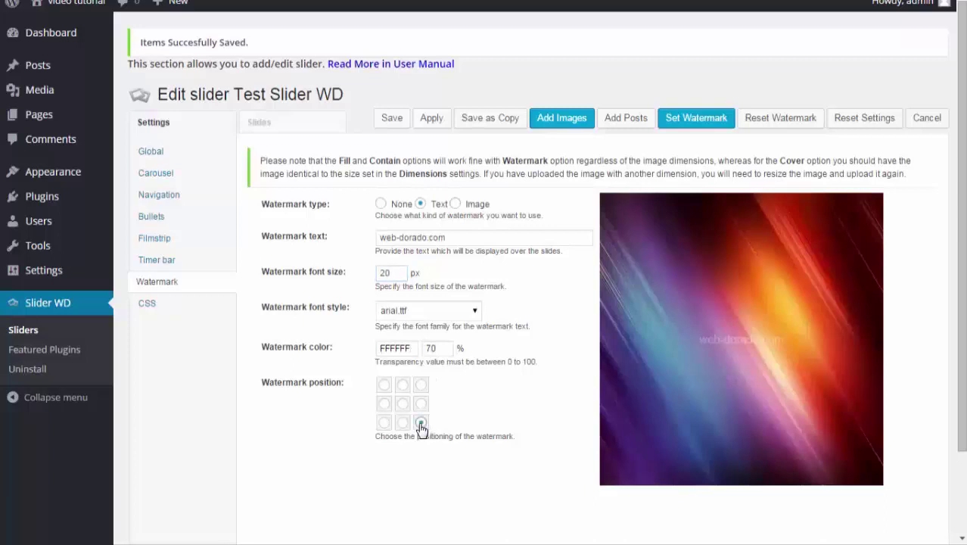
pyautogui.click(384, 385)
pyautogui.click(385, 423)
pyautogui.click(420, 423)
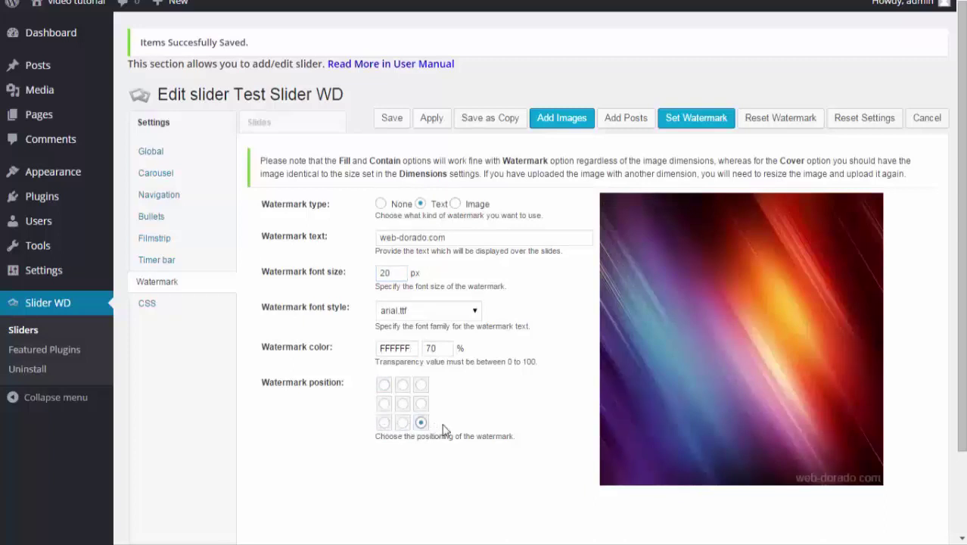
# Set the watermark type to Image and position the watermark in the top-left corner of the slides.
pyautogui.click(455, 204)
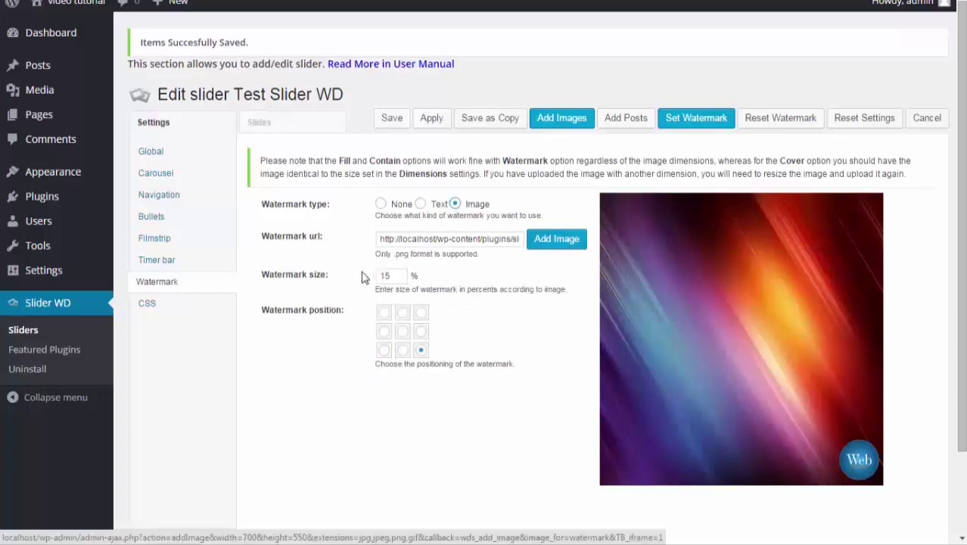
pyautogui.moveTo(392, 275); pyautogui.dragTo(365, 273)
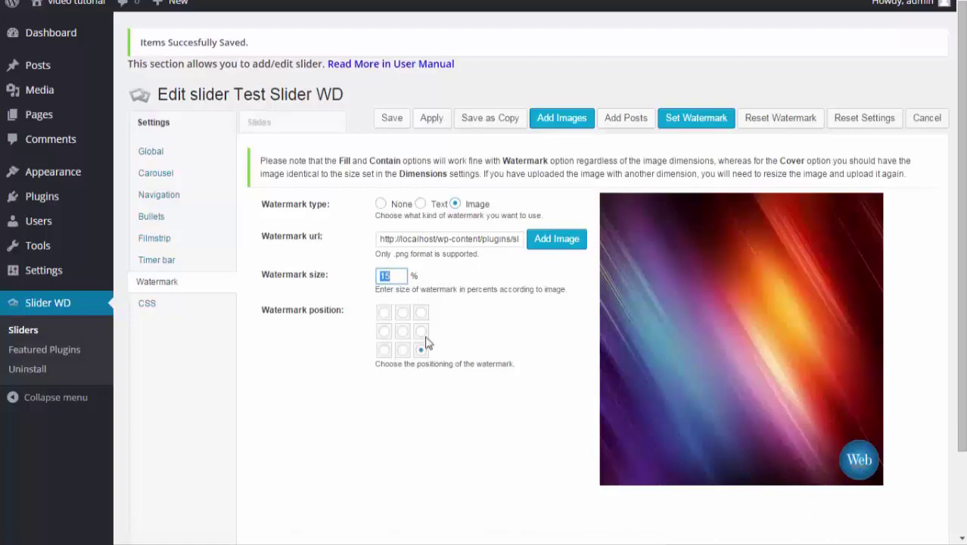
pyautogui.click(384, 314)
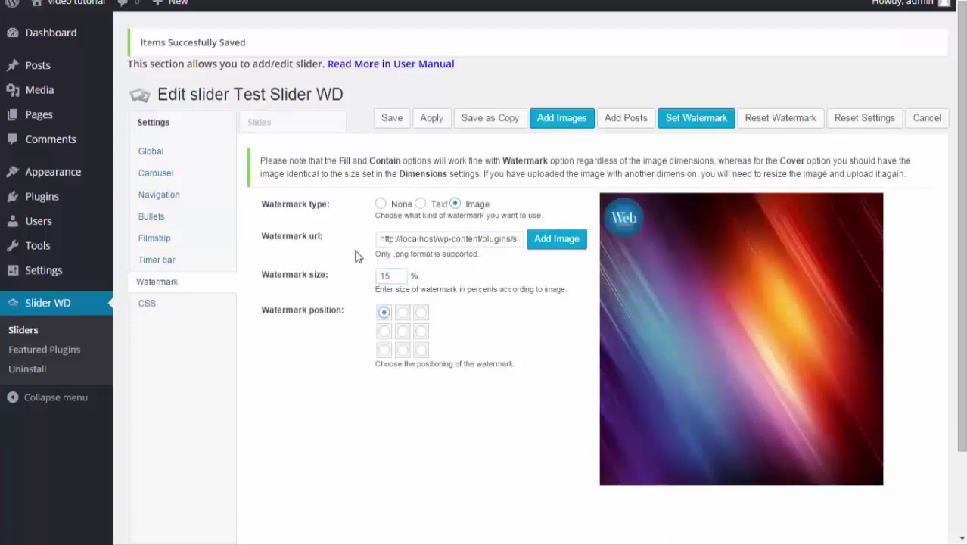
# Turn off the SliderWD Media Upload option in the global slider settings, apply the change, and return to the slides.
pyautogui.click(278, 126)
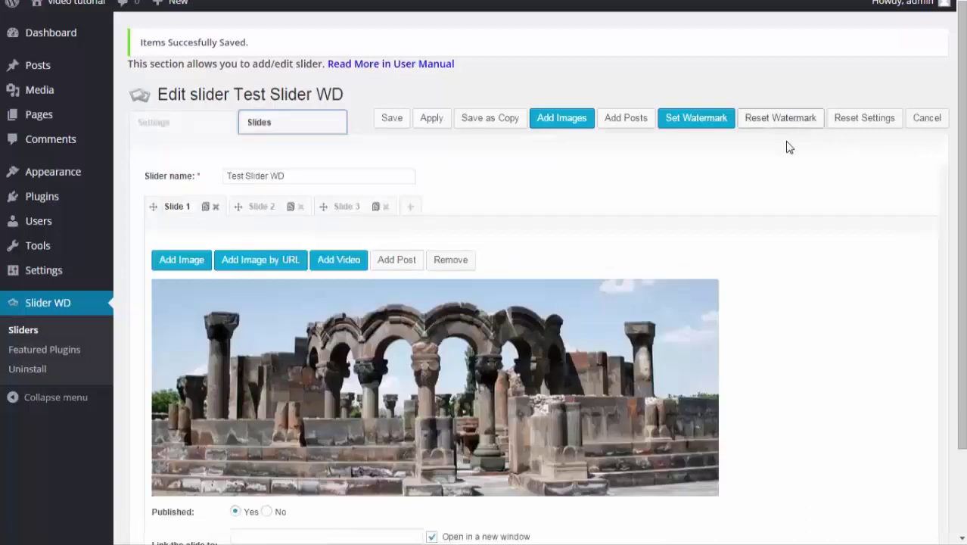
pyautogui.click(671, 188)
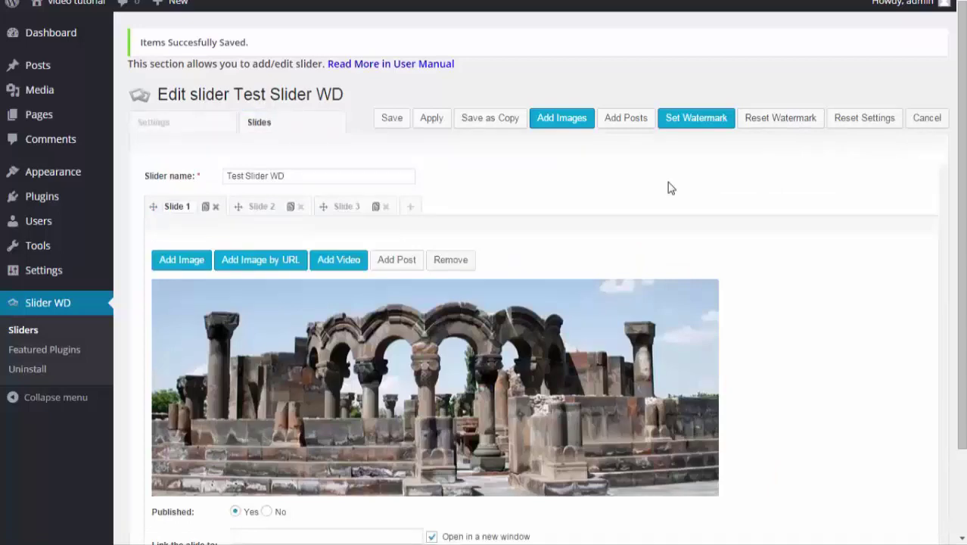
pyautogui.click(190, 125)
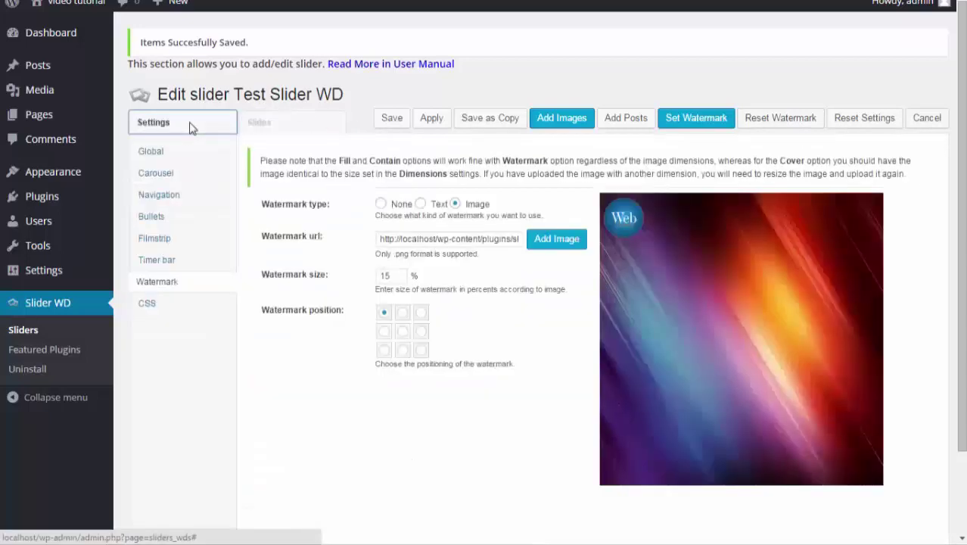
pyautogui.click(151, 152)
pyautogui.scroll(-5, 638, 314)
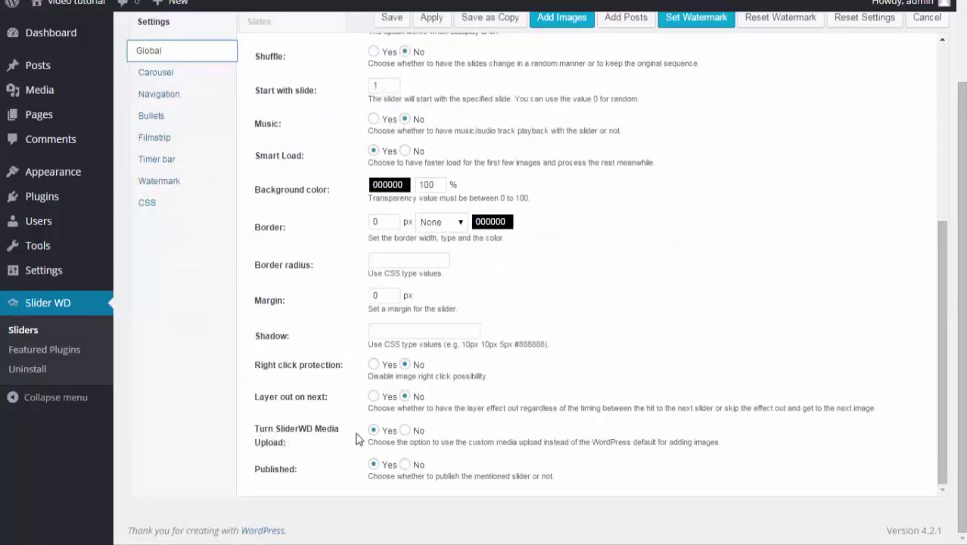
pyautogui.scroll(5, 624, 400)
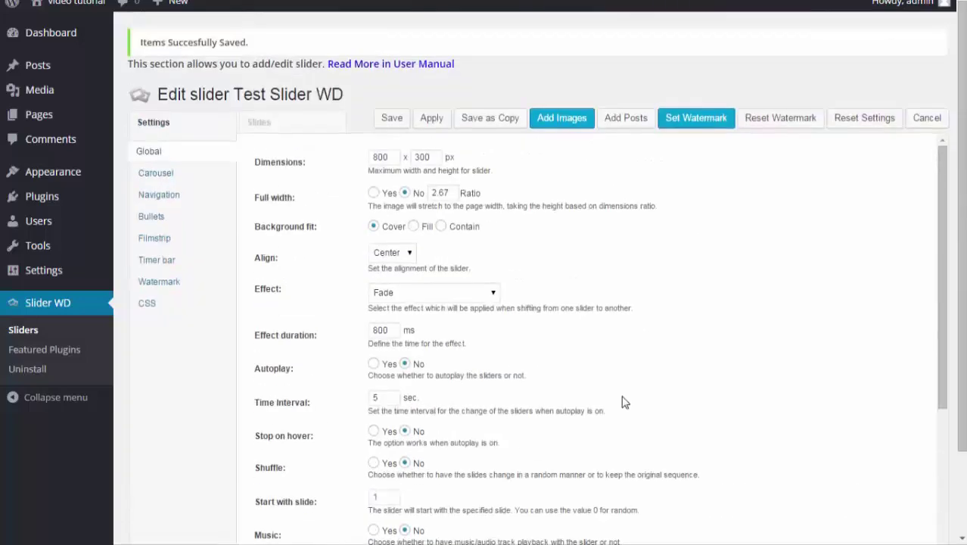
pyautogui.click(431, 118)
pyautogui.click(271, 124)
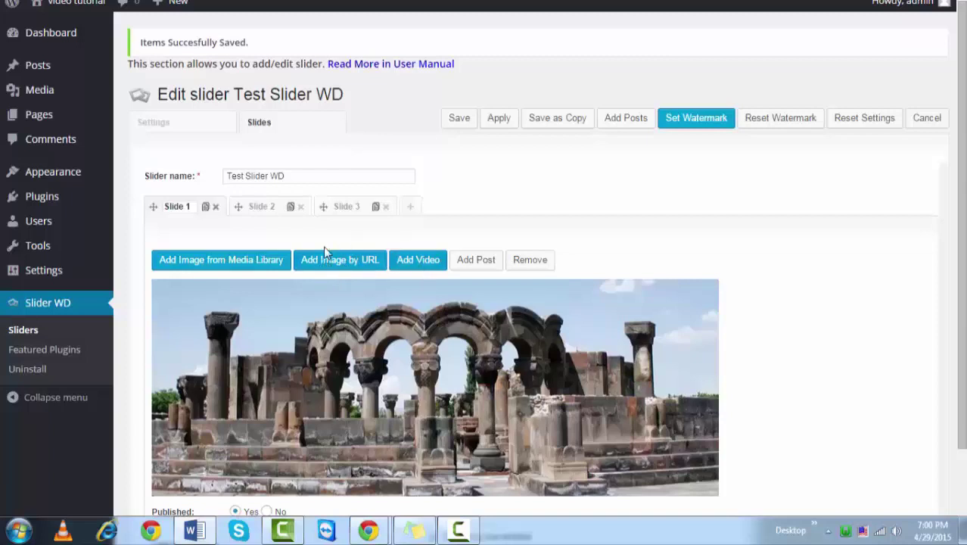
pyautogui.click(412, 211)
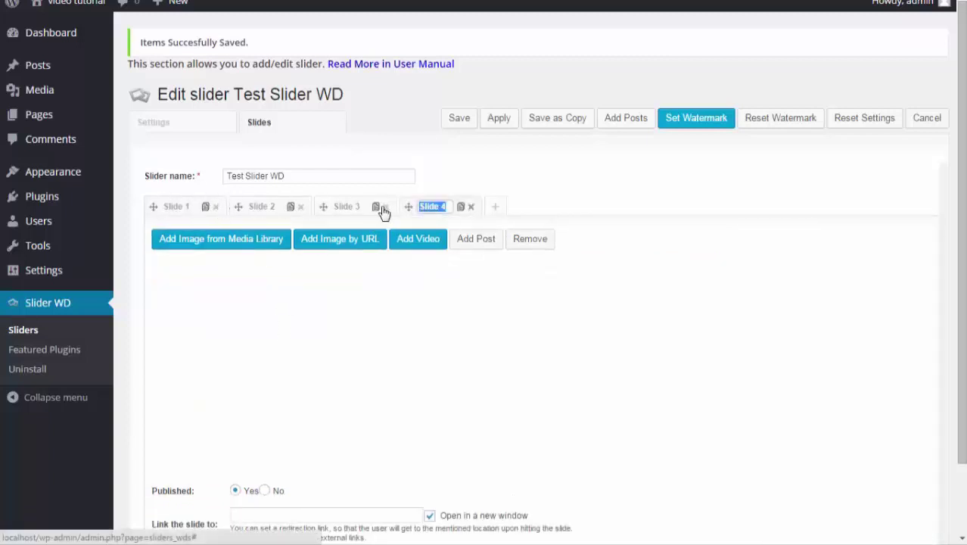
pyautogui.click(345, 245)
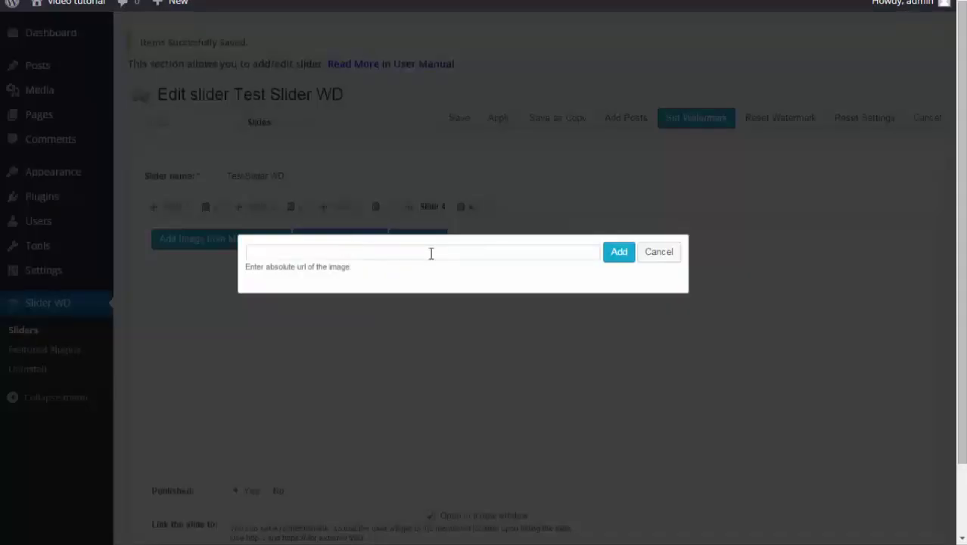
pyautogui.click(430, 254)
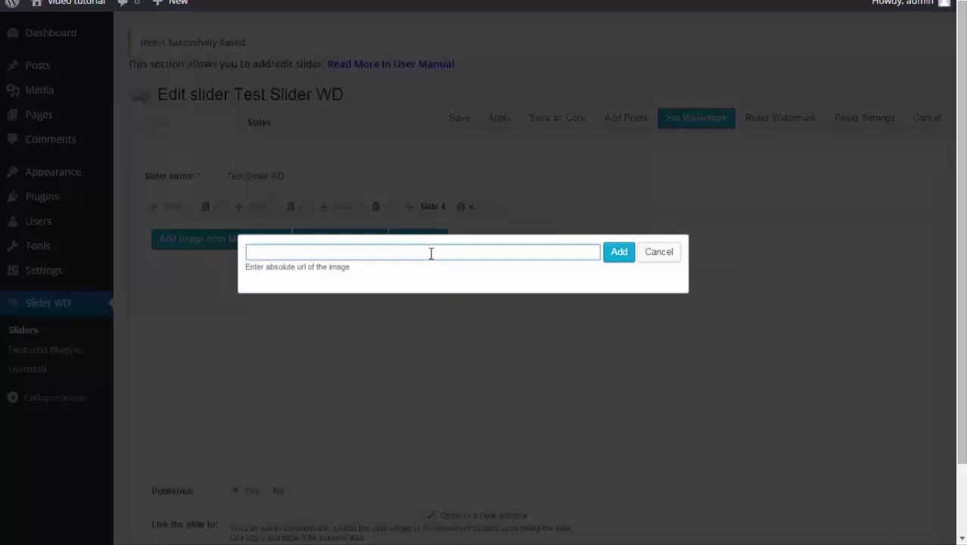
pyautogui.rightClick(378, 257)
pyautogui.click(433, 343)
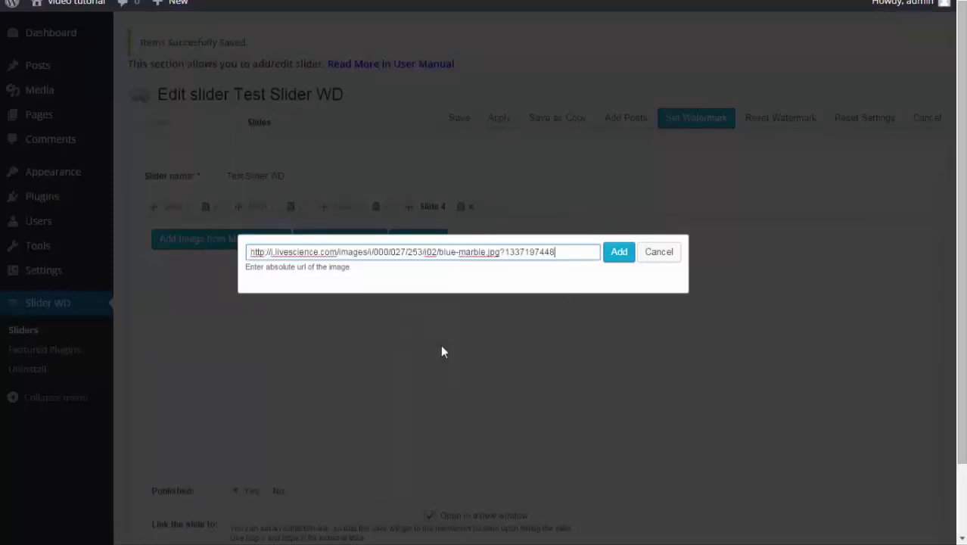
pyautogui.click(619, 254)
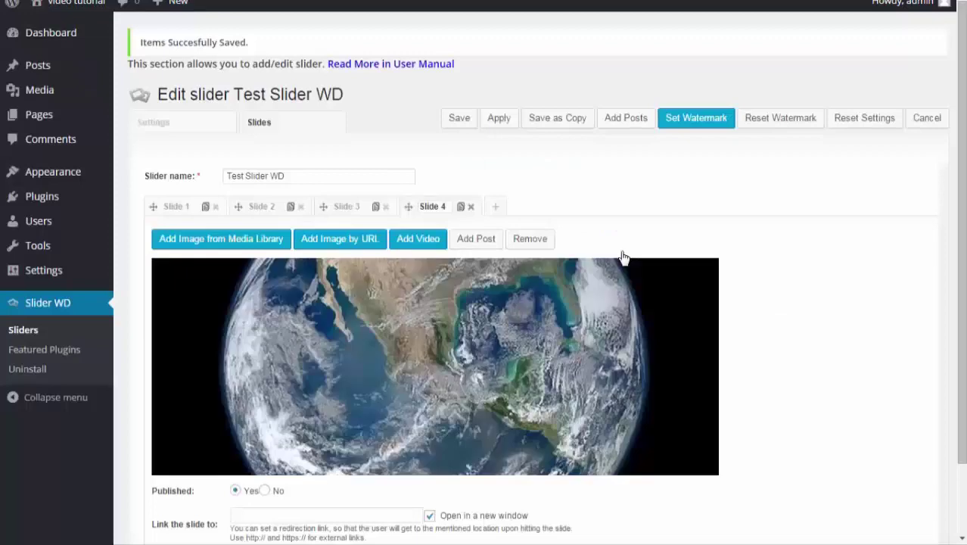
pyautogui.click(414, 241)
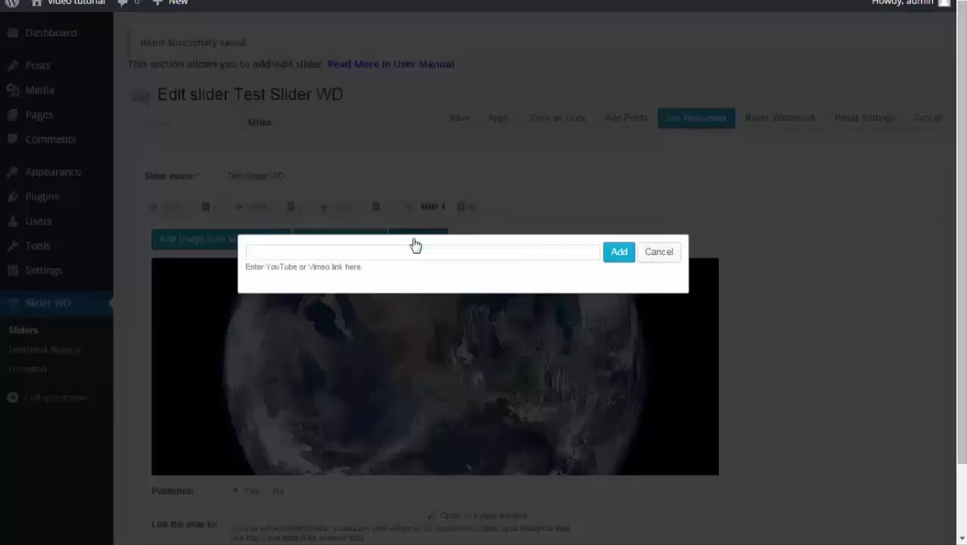
pyautogui.click(369, 254)
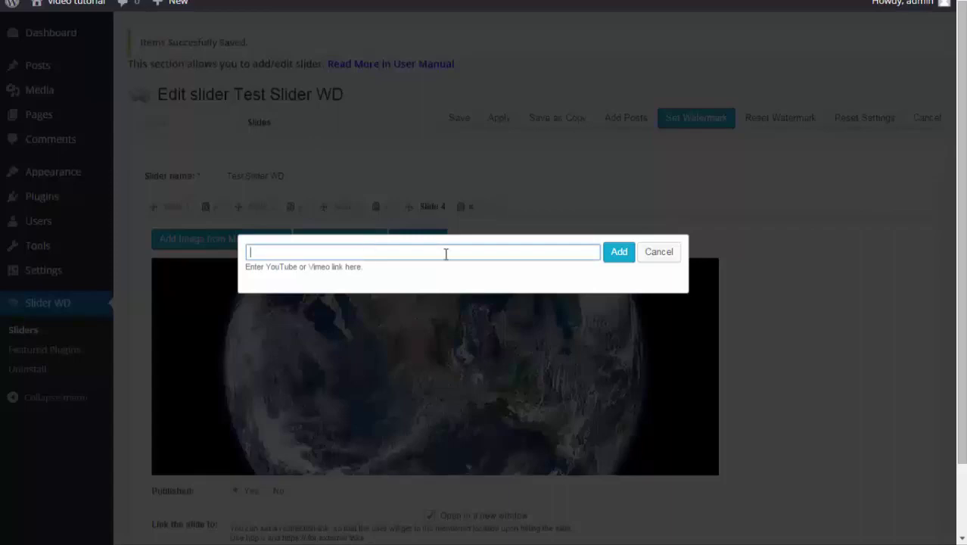
pyautogui.rightClick(369, 252)
pyautogui.click(439, 342)
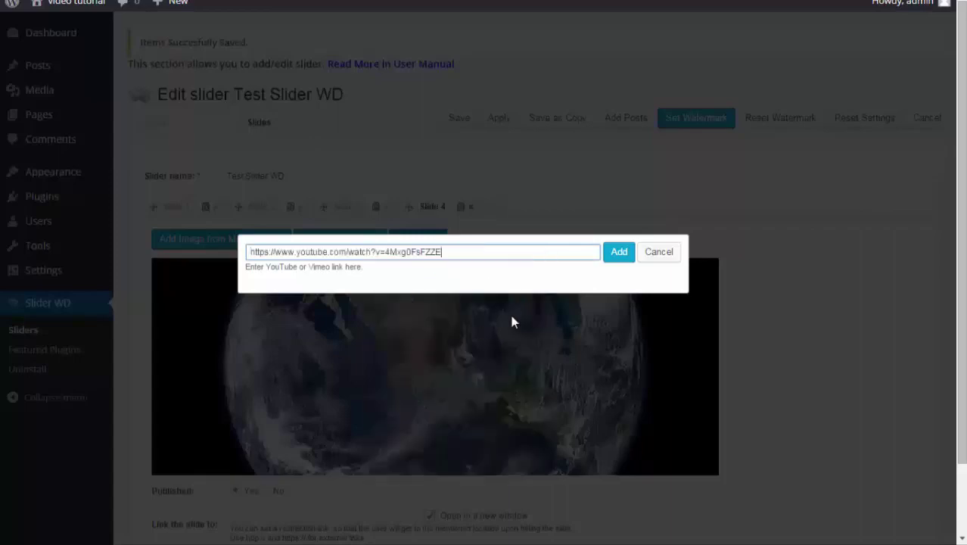
pyautogui.click(618, 256)
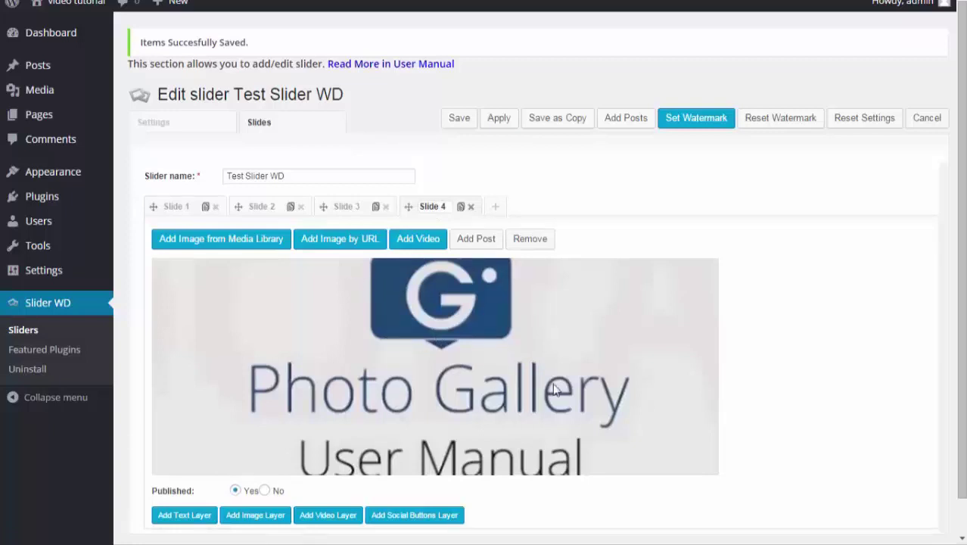
# Reorder the slides so Slide 4 is first and Slide 1 last, and add Test Post 1 to the slider.
pyautogui.doubleClick(169, 206)
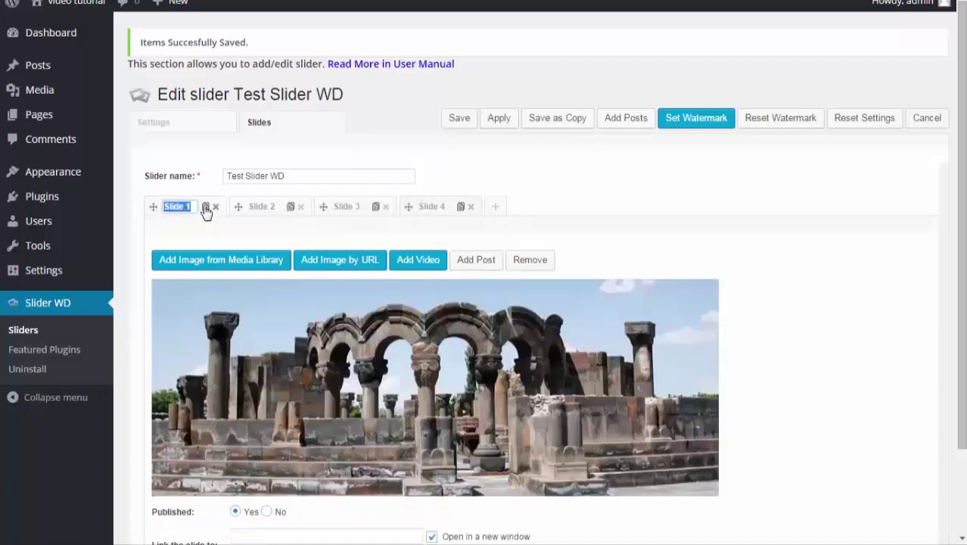
pyautogui.moveTo(214, 210)
pyautogui.mouseDown()
pyautogui.moveTo(473, 212)
pyautogui.moveTo(185, 212)
pyautogui.moveTo(219, 211)
pyautogui.mouseUp()
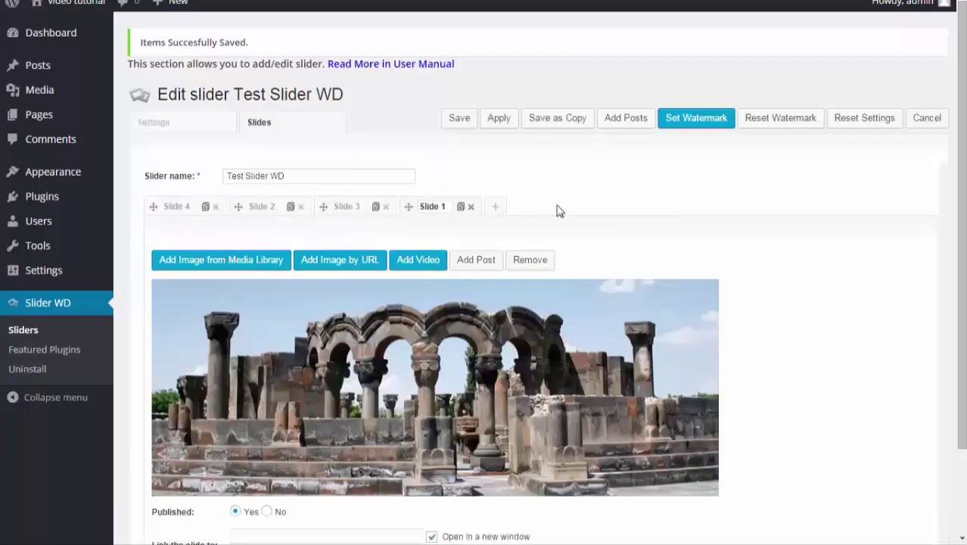
pyautogui.click(619, 121)
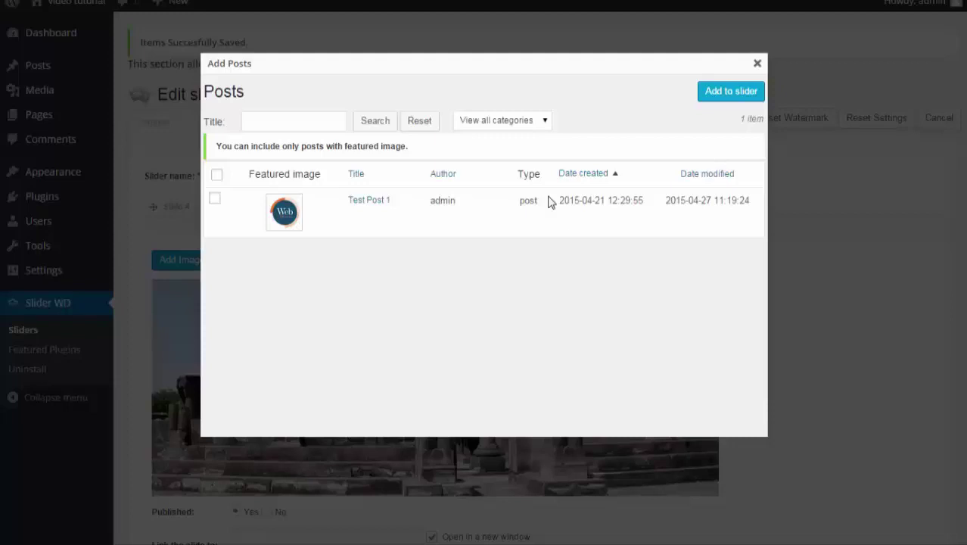
pyautogui.click(214, 199)
pyautogui.click(726, 94)
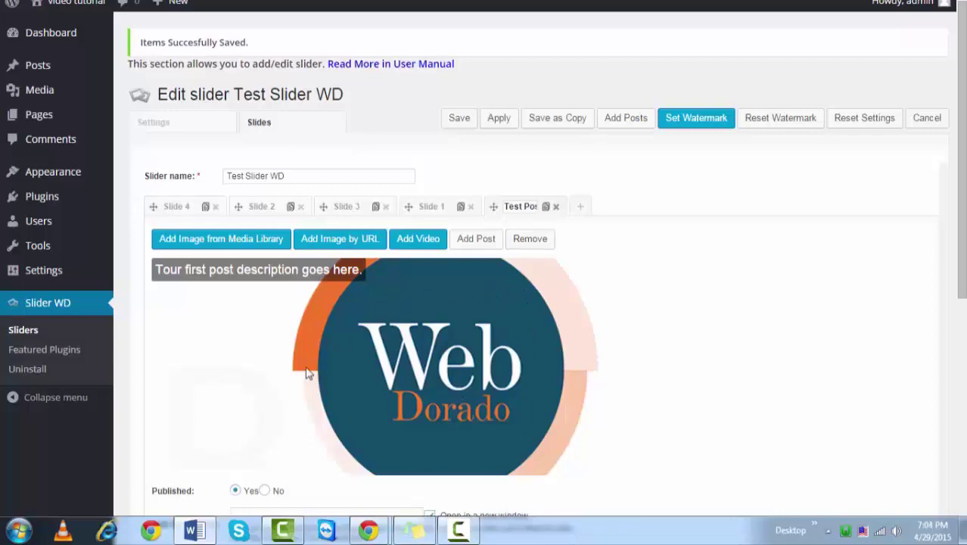
pyautogui.scroll(-2, 295, 386)
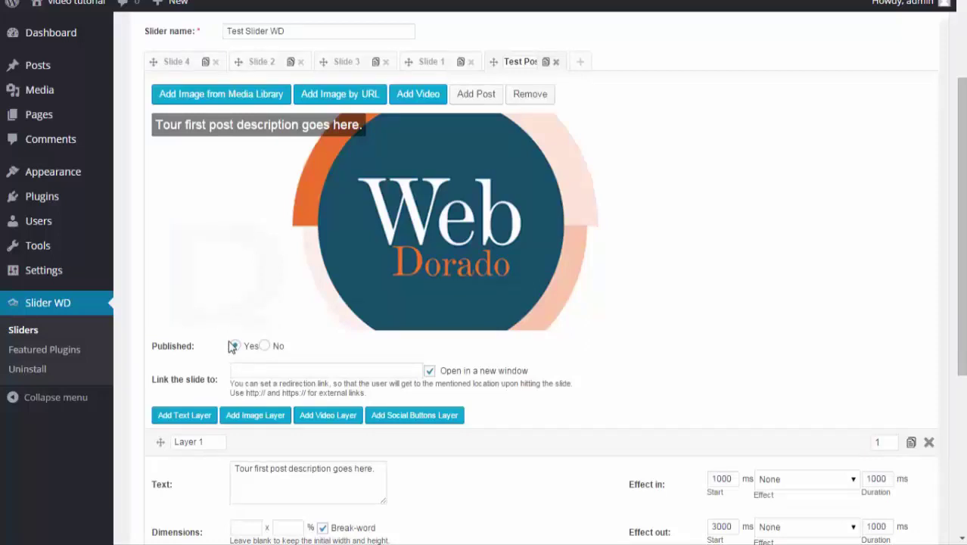
pyautogui.click(255, 372)
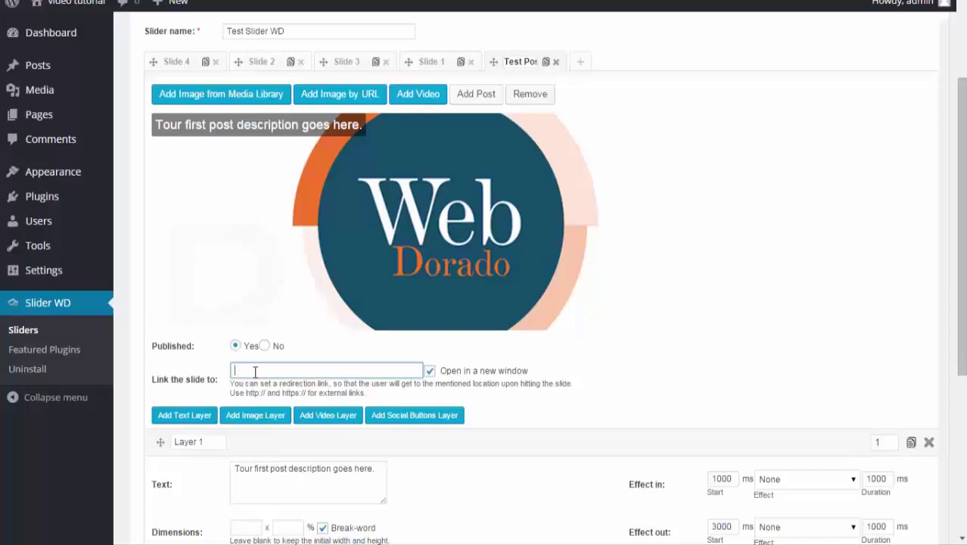
pyautogui.rightClick(265, 369)
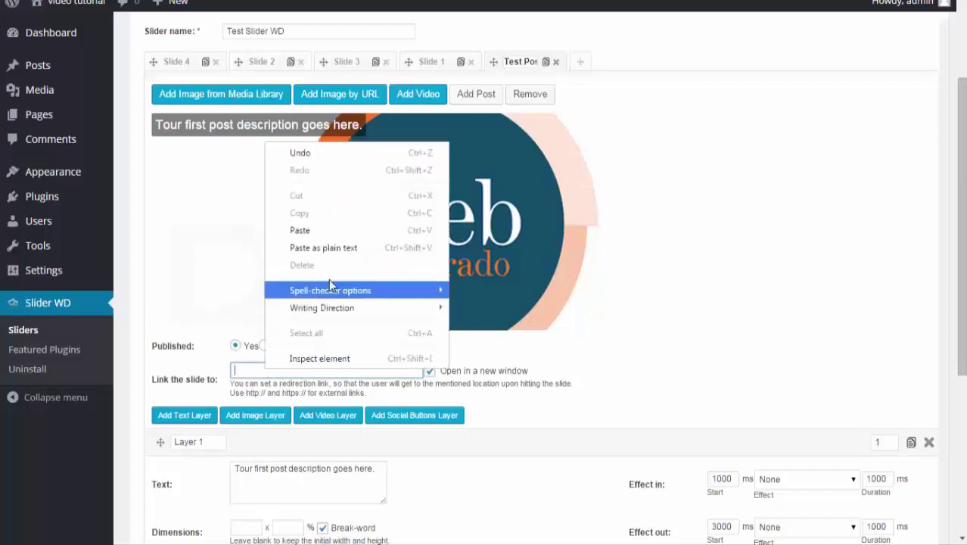
pyautogui.click(291, 230)
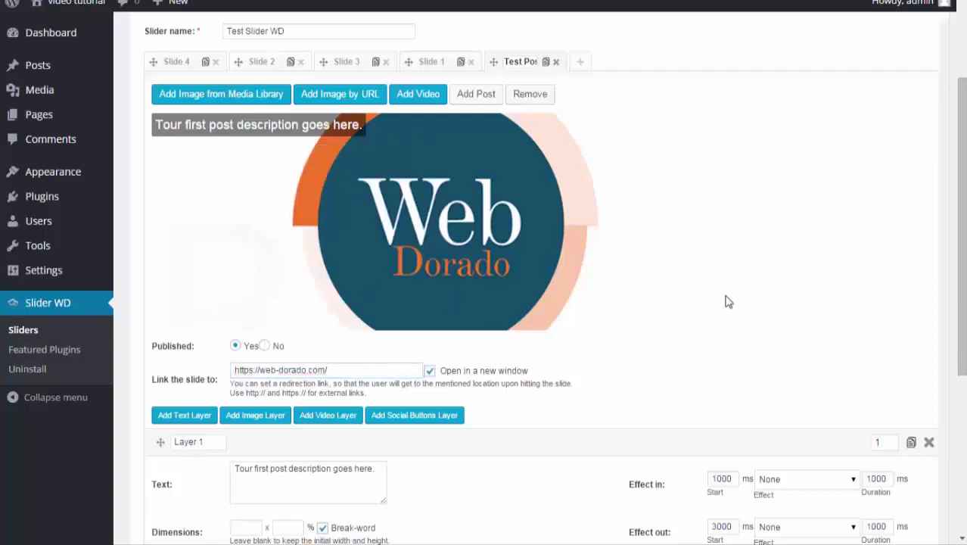
pyautogui.scroll(2, 703, 295)
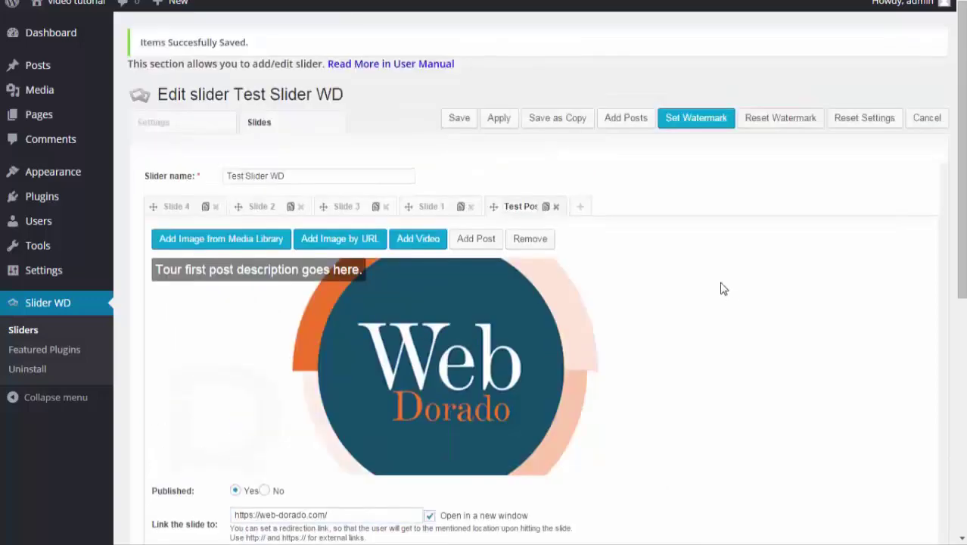
pyautogui.click(495, 119)
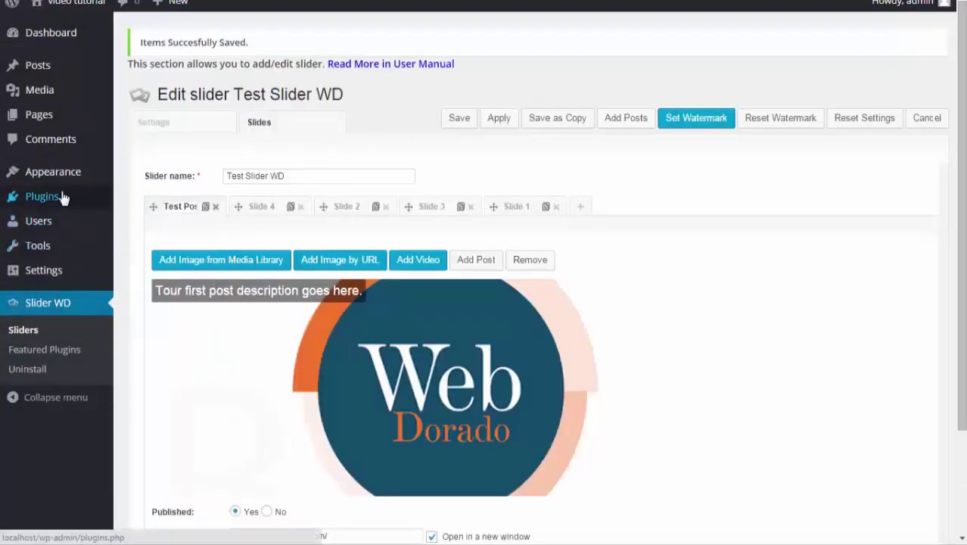
# Insert Test Slider WD into the Slider WD Tutorial page and update the page.
pyautogui.moveTo(39, 273)
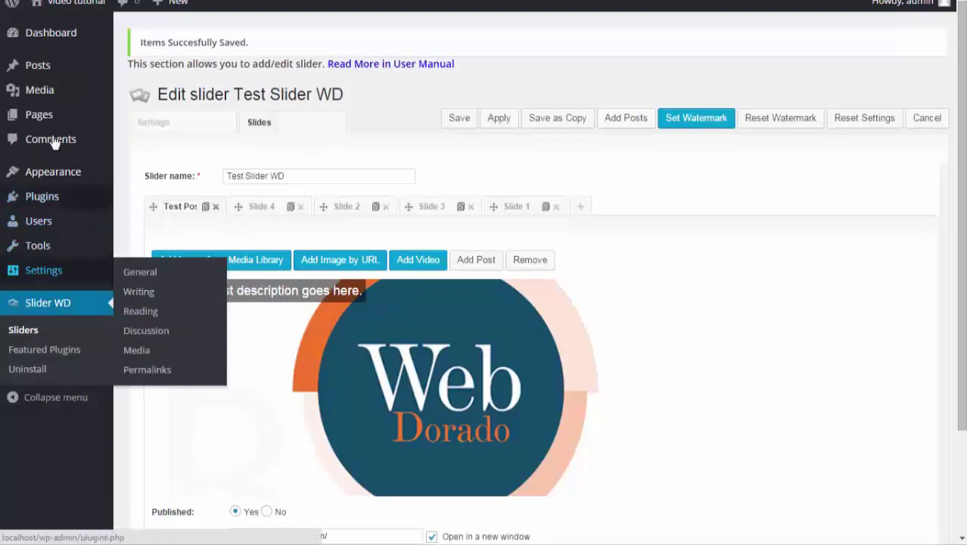
pyautogui.click(47, 121)
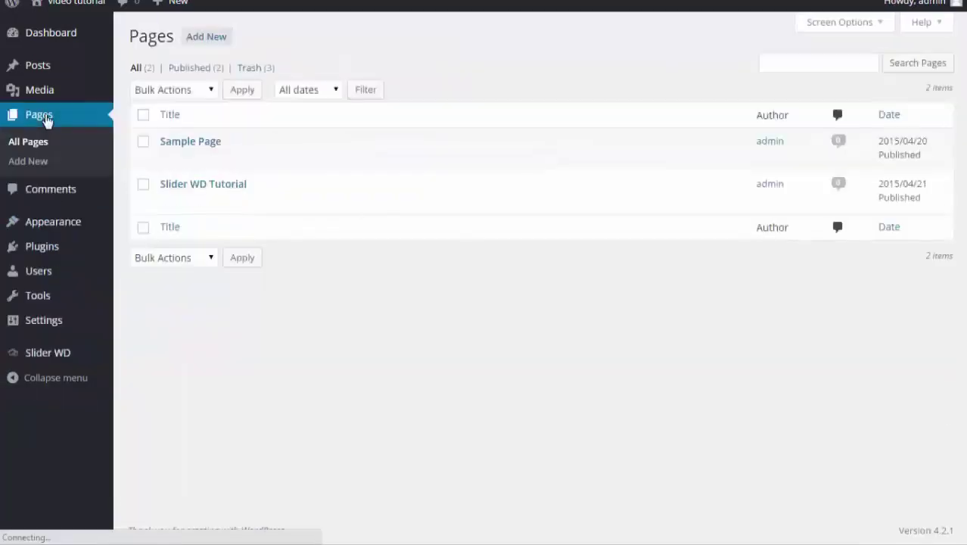
pyautogui.click(187, 184)
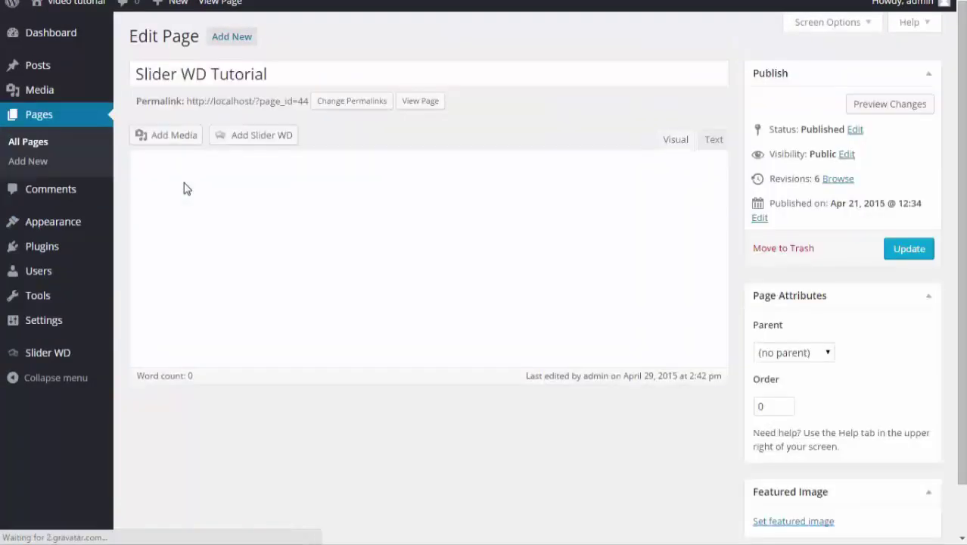
pyautogui.click(256, 144)
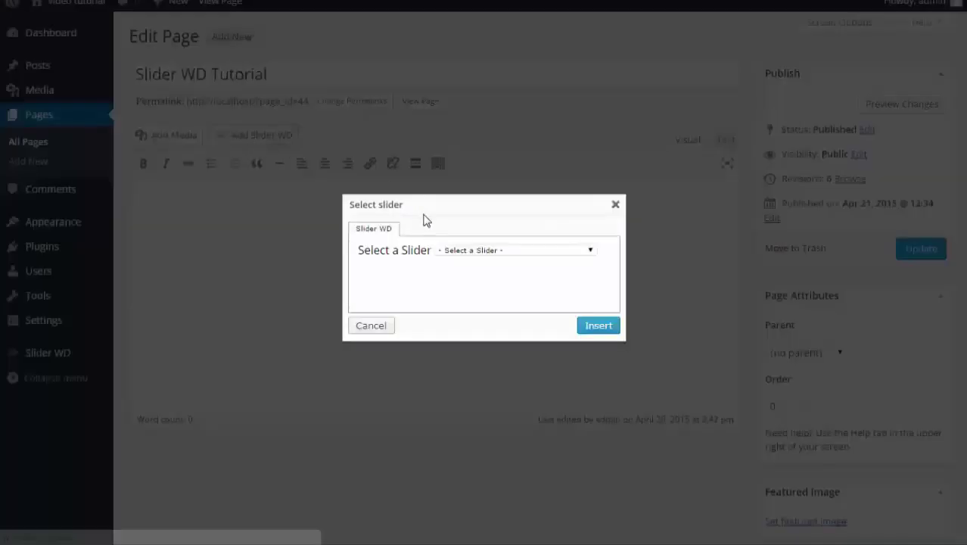
pyautogui.click(496, 256)
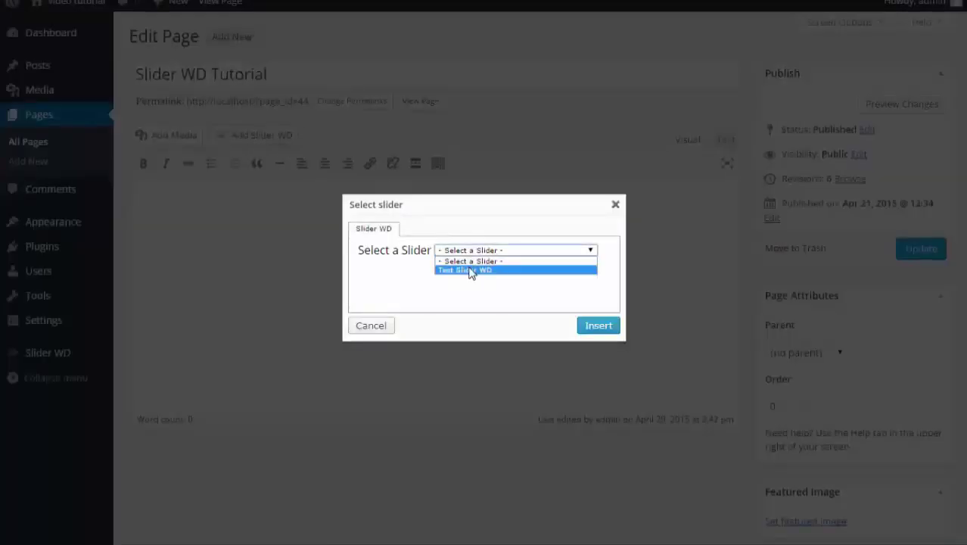
pyautogui.click(470, 271)
pyautogui.click(597, 326)
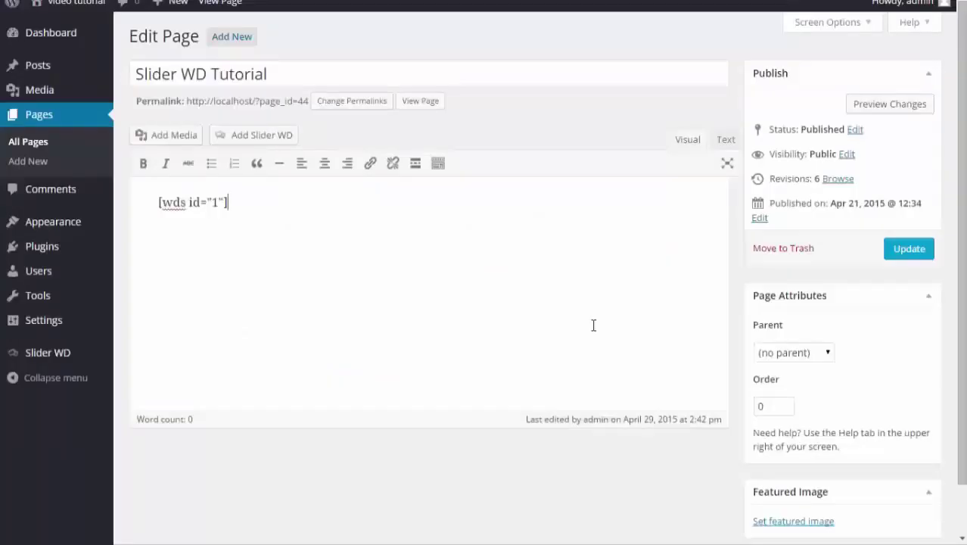
pyautogui.click(901, 249)
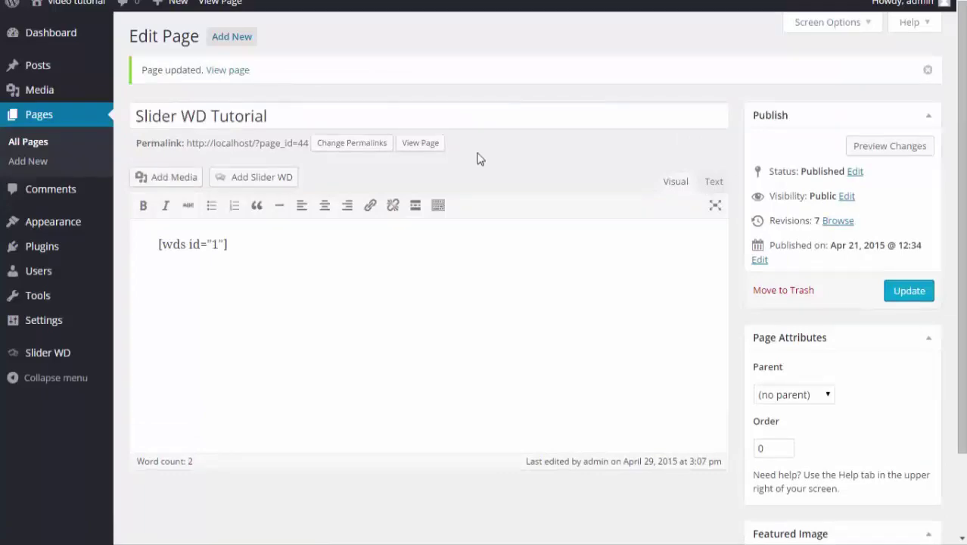
# Reload the published Slider WD Tutorial page, browse between the first two slides, and follow the first slide's link.
pyautogui.hotkey('ctrl', 'Tab')
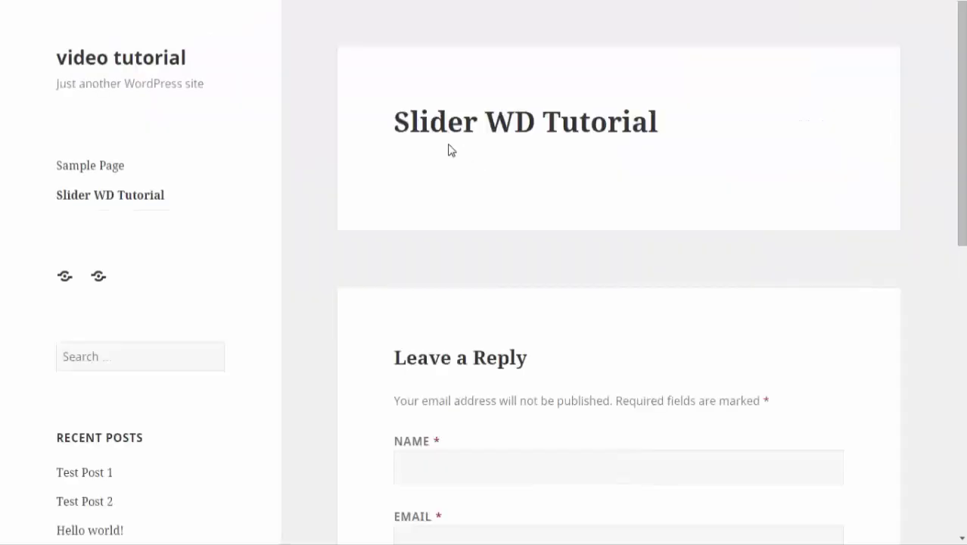
pyautogui.press('F5')
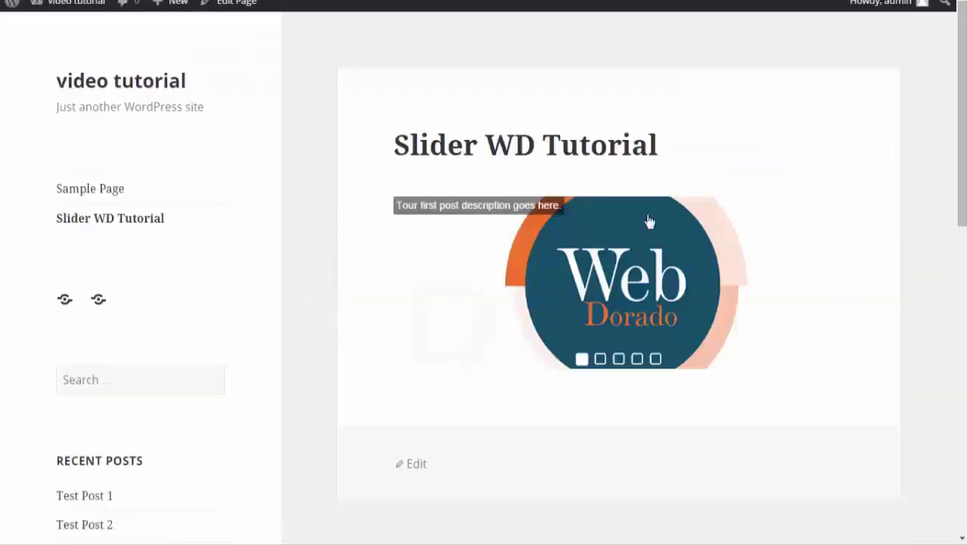
pyautogui.click(600, 360)
pyautogui.click(581, 359)
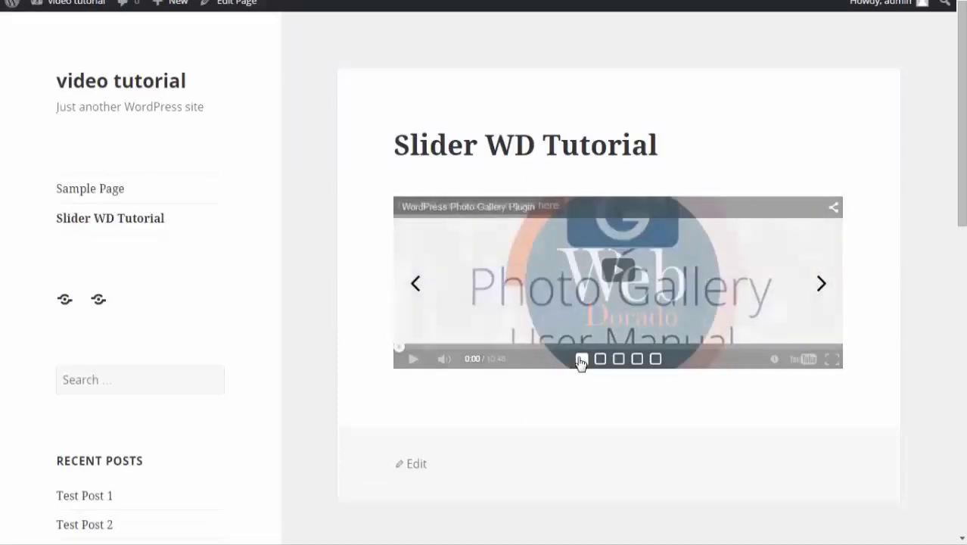
pyautogui.click(563, 283)
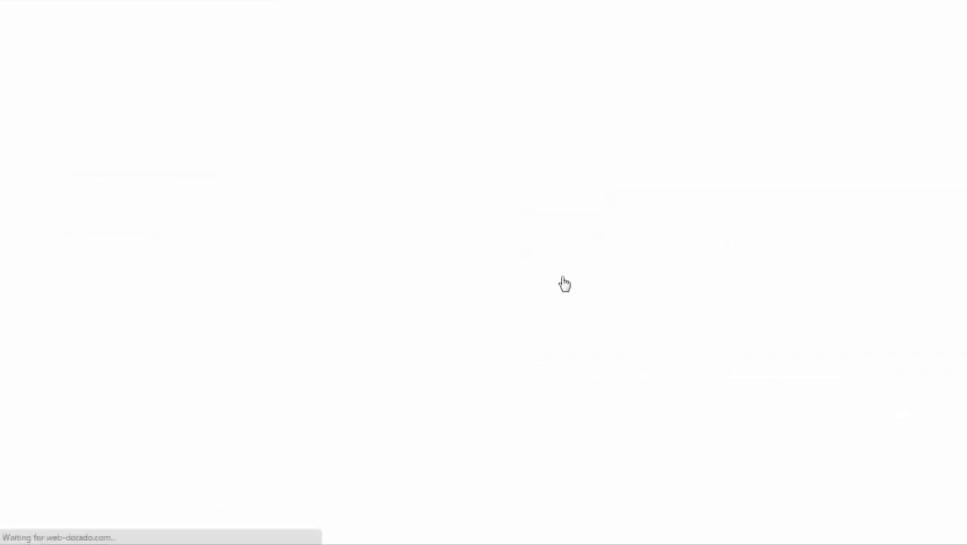